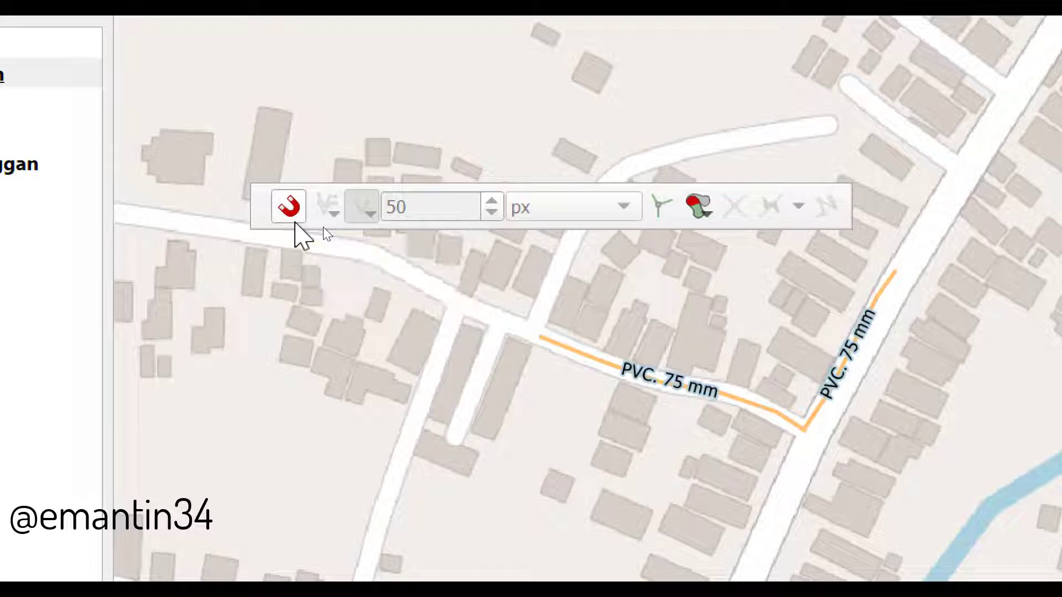
- Toggle snapping on and off to demonstrate it, leaving snapping enabled for the project
click(289, 209)
click(289, 209)
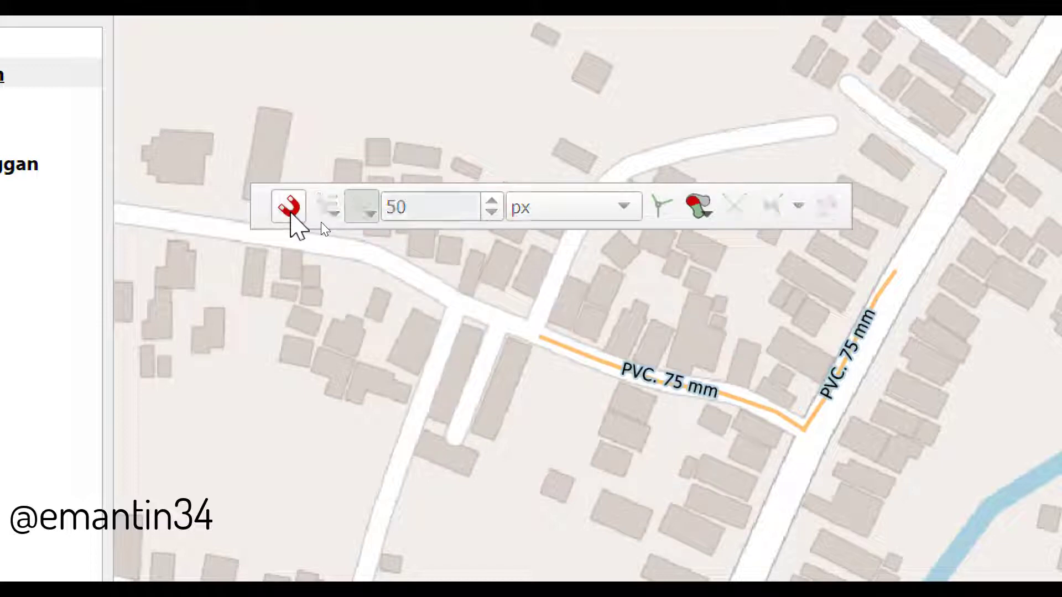
click(289, 209)
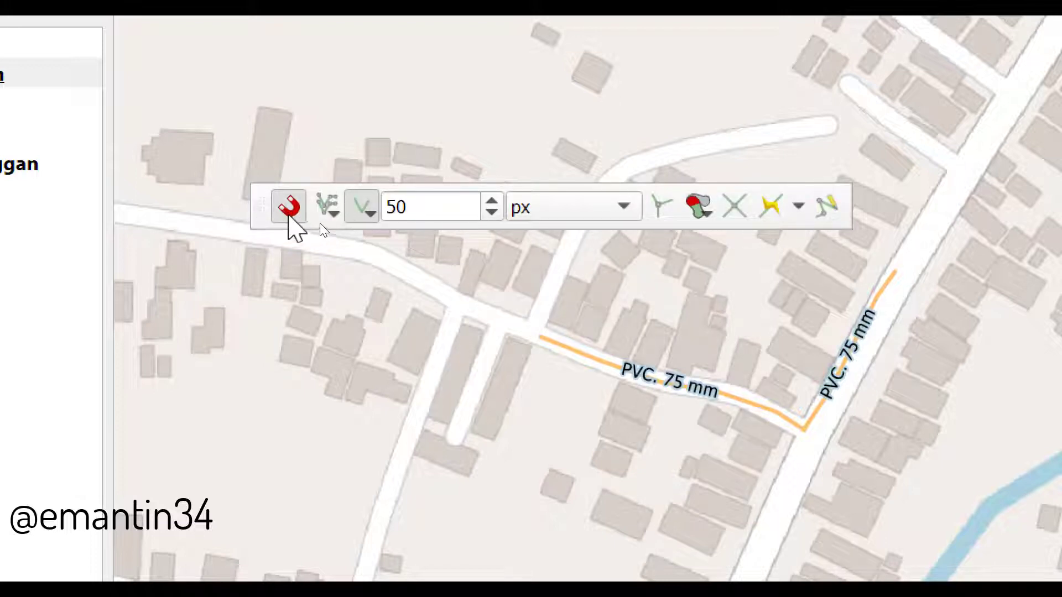
click(288, 213)
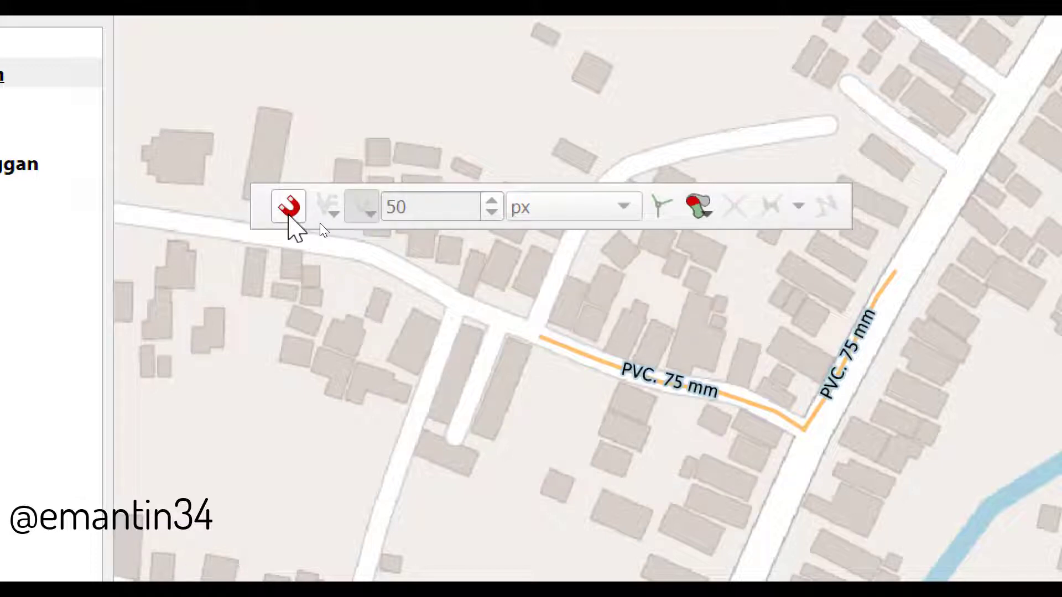
click(288, 213)
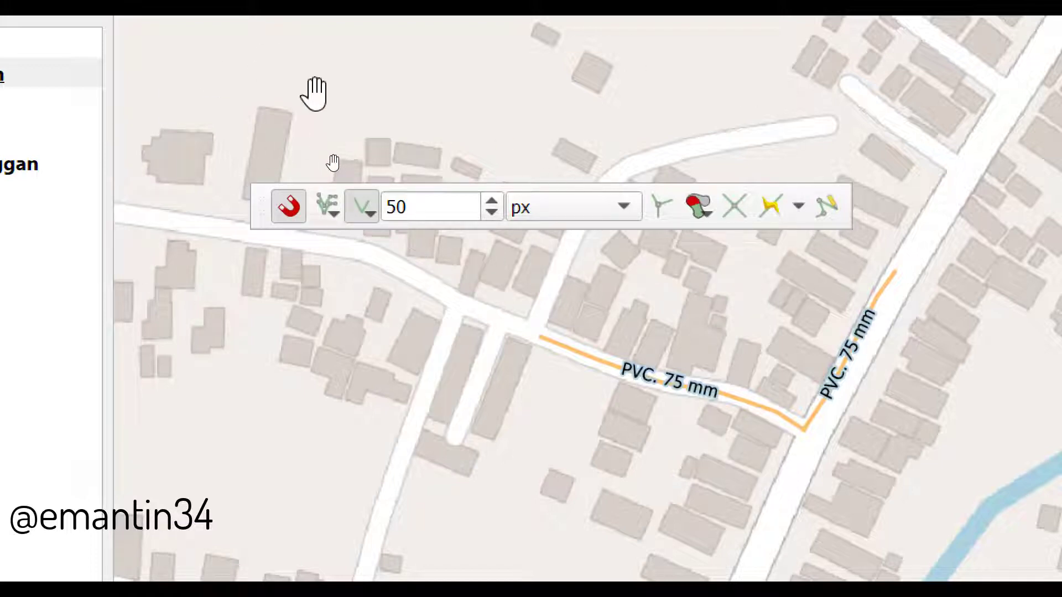
- Apply snapping to All Layers, and switch it to Active Layer
click(334, 215)
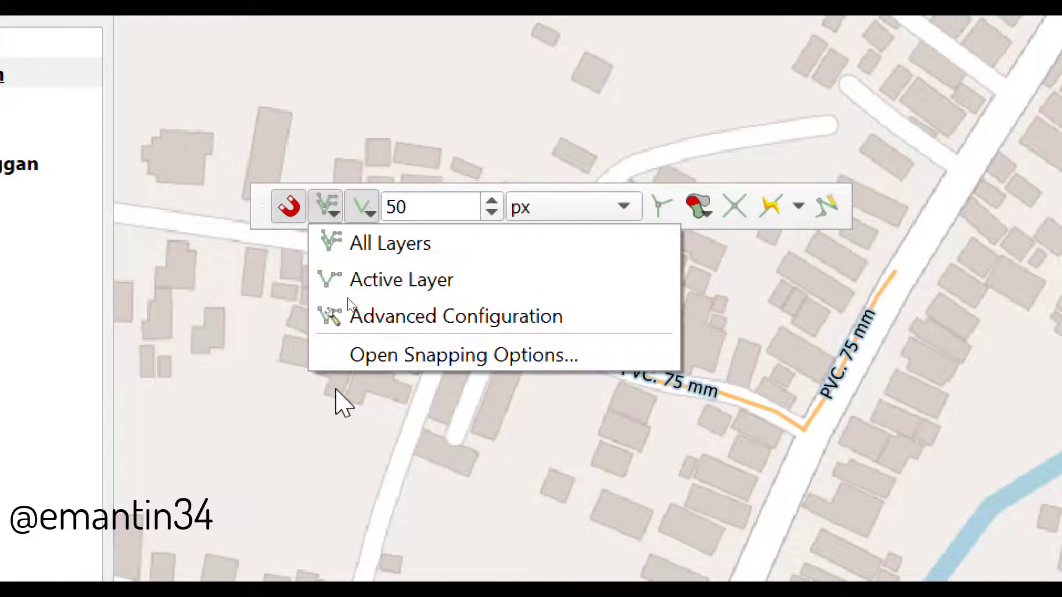
click(403, 243)
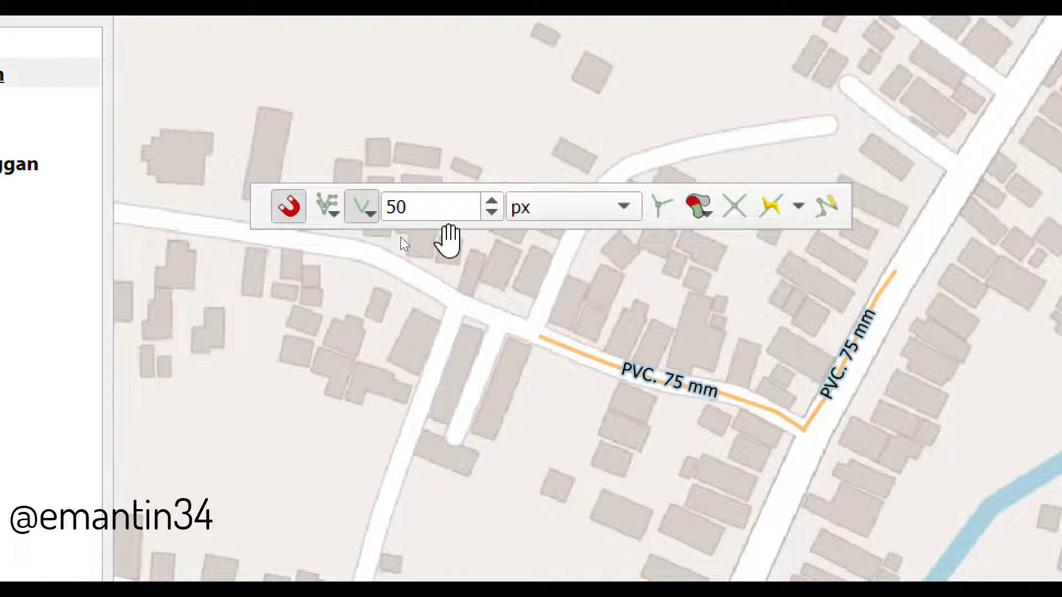
click(332, 212)
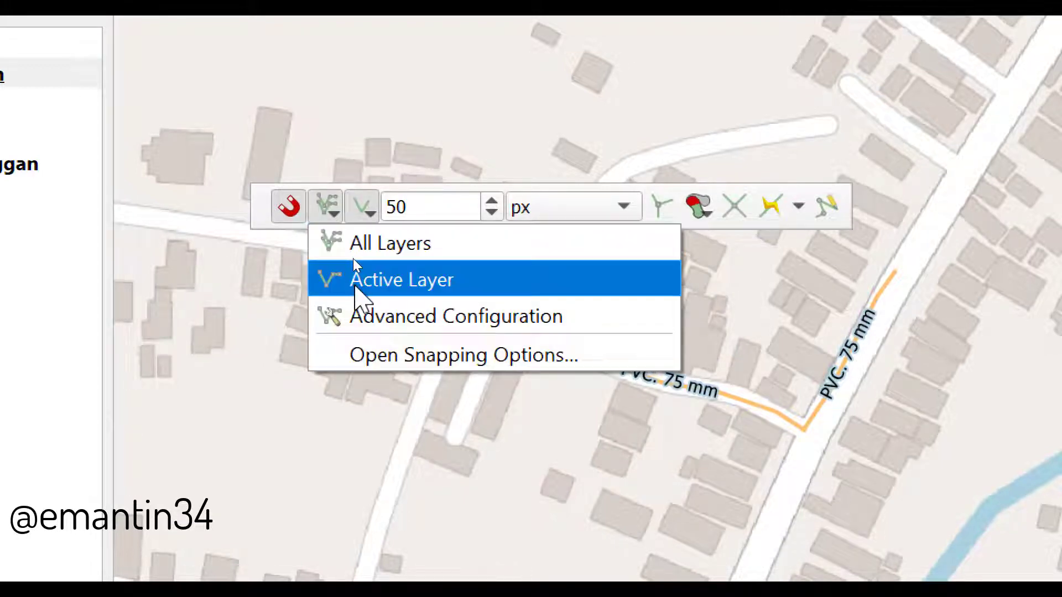
click(353, 281)
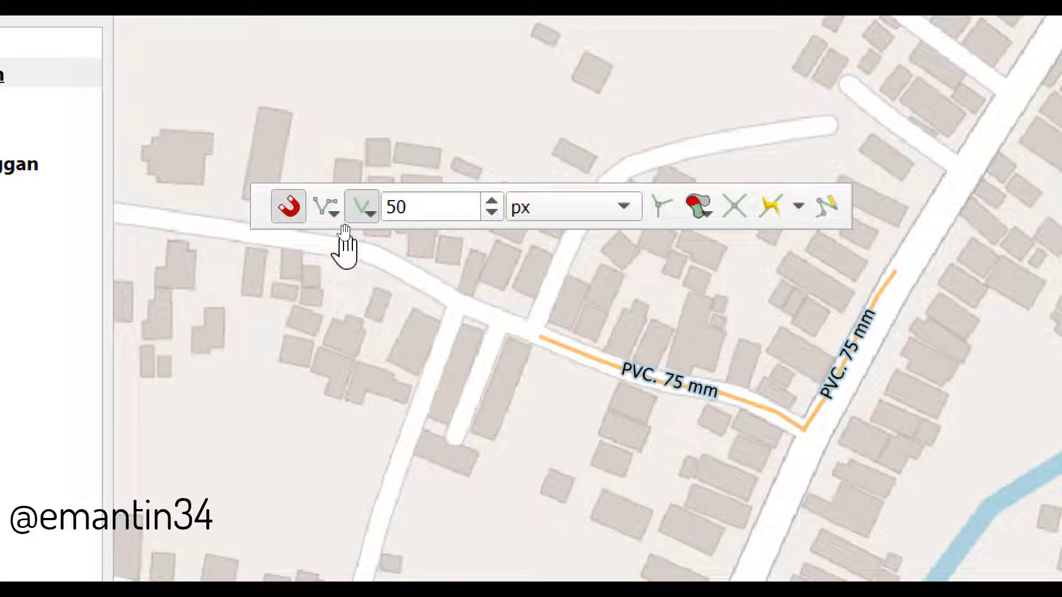
- Switch snapping to Advanced Configuration and examine its per-layer list, including the HUBLANG group
click(334, 210)
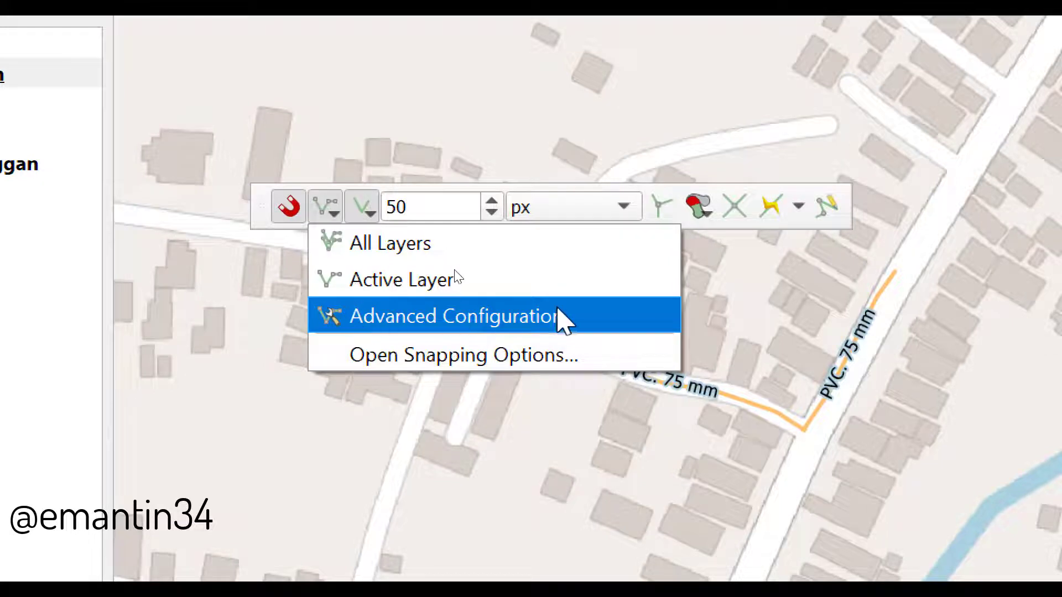
click(545, 320)
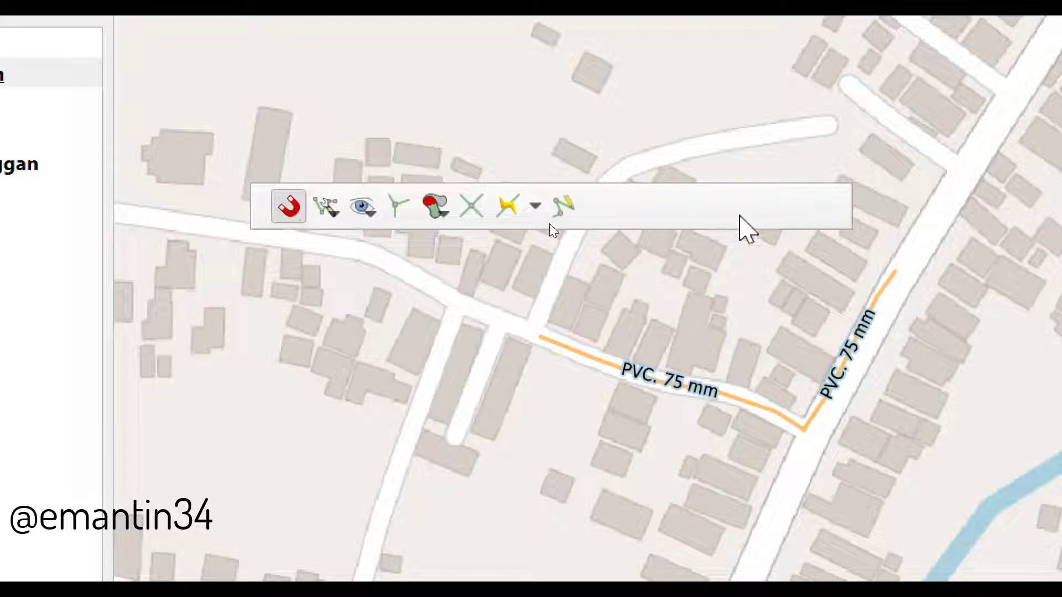
click(363, 222)
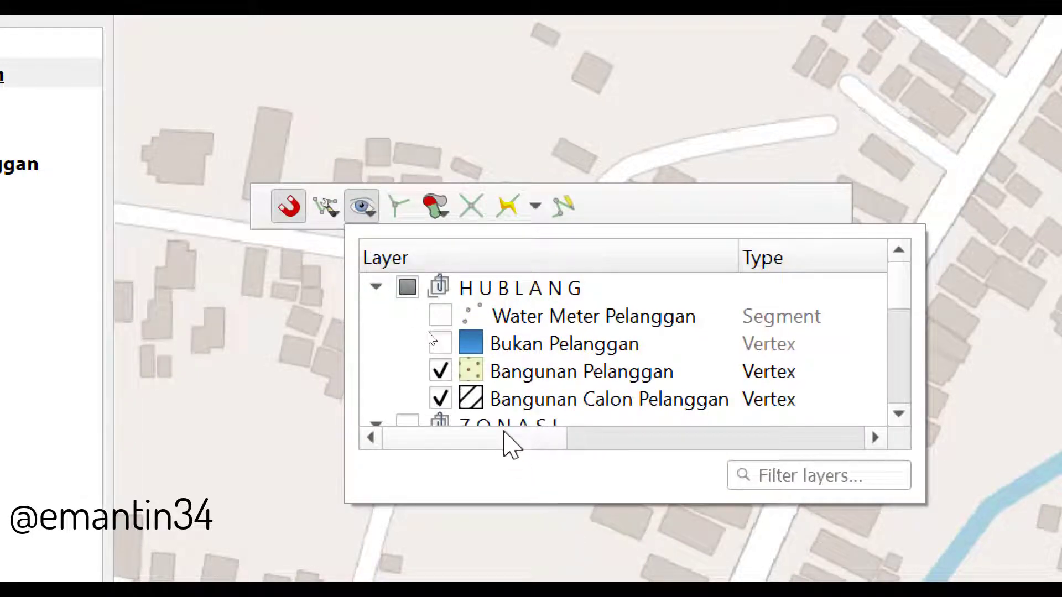
drag(505, 438, 372, 457)
click(340, 220)
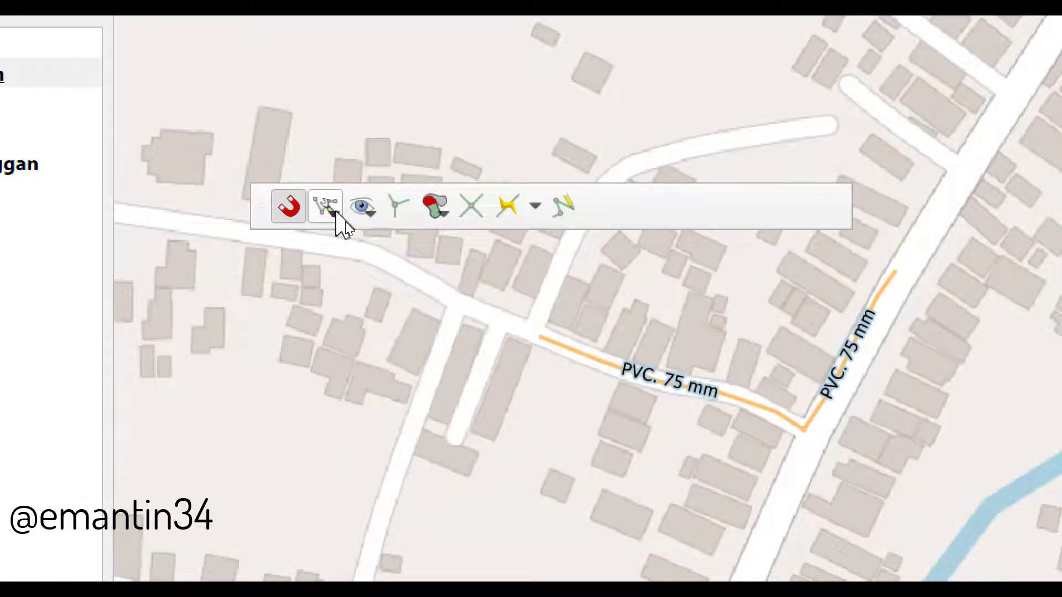
click(354, 220)
click(360, 221)
- Review the per-layer options in the Project Snapping Settings window, making room around it, and close it
click(337, 220)
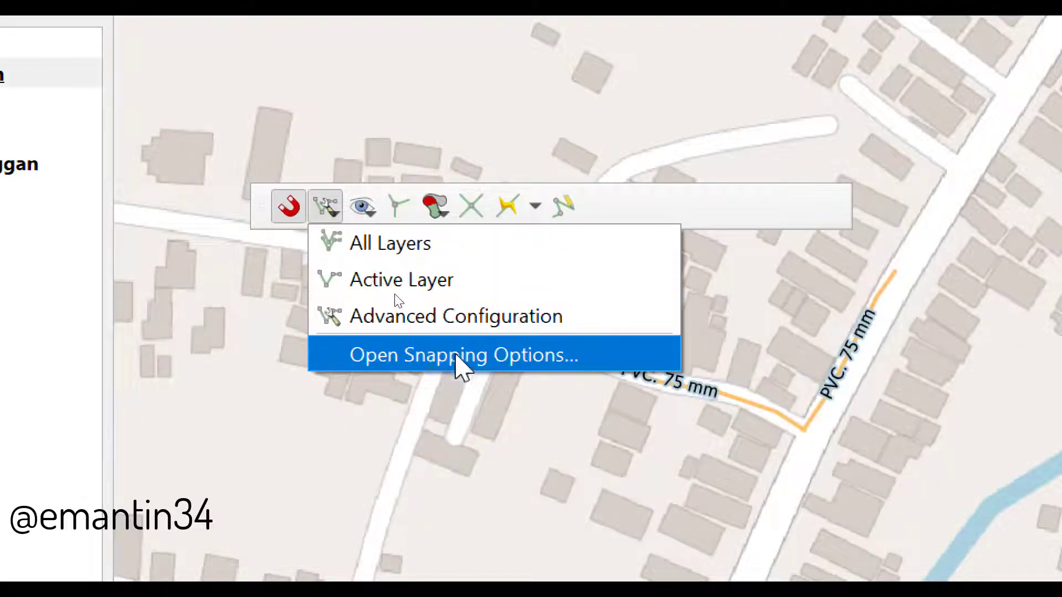
click(414, 360)
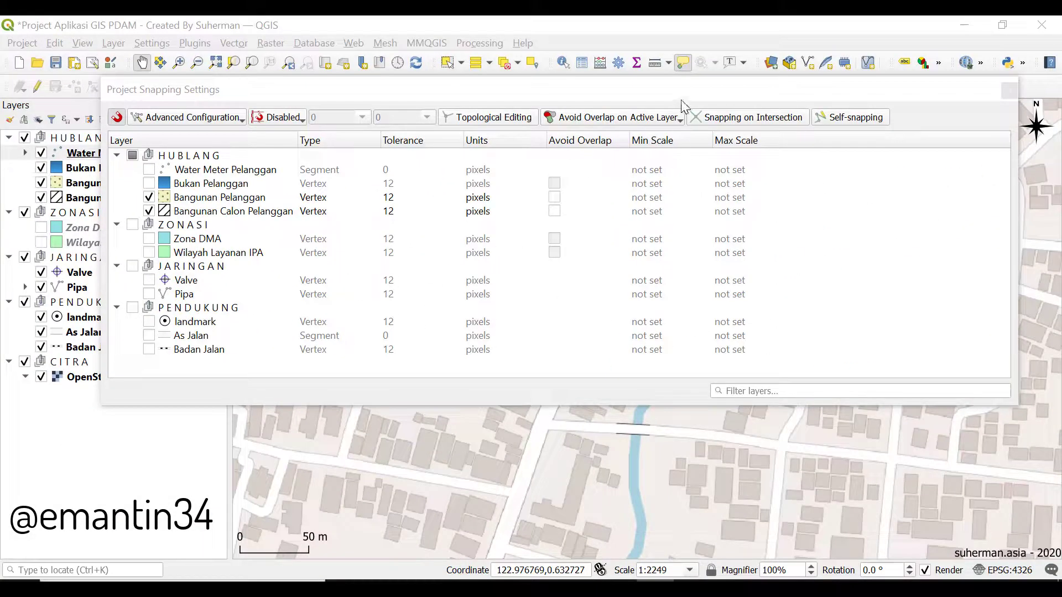
drag(684, 95, 706, 275)
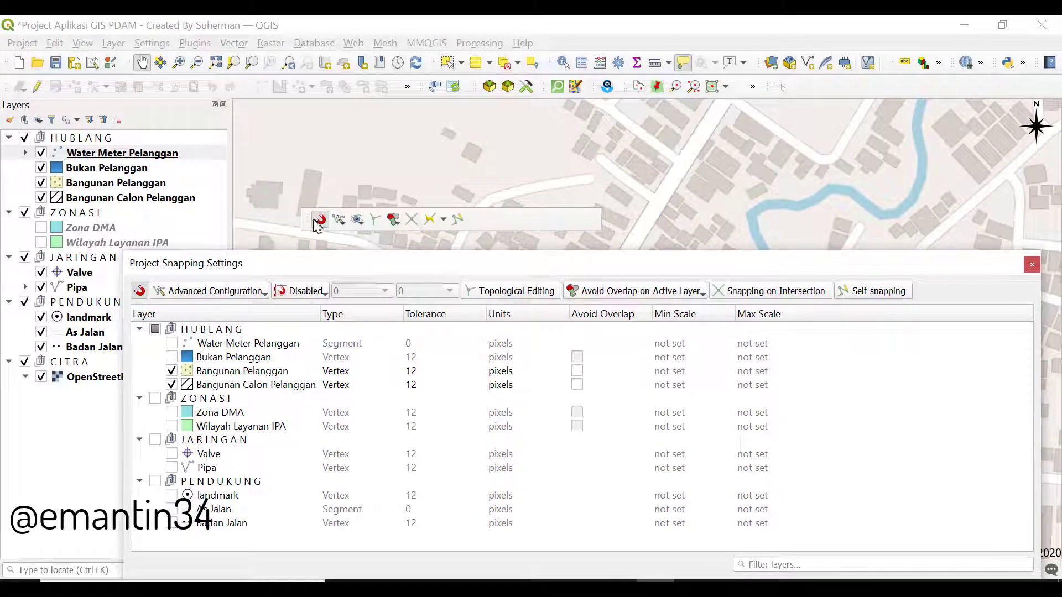
drag(306, 220, 317, 152)
drag(321, 266, 339, 193)
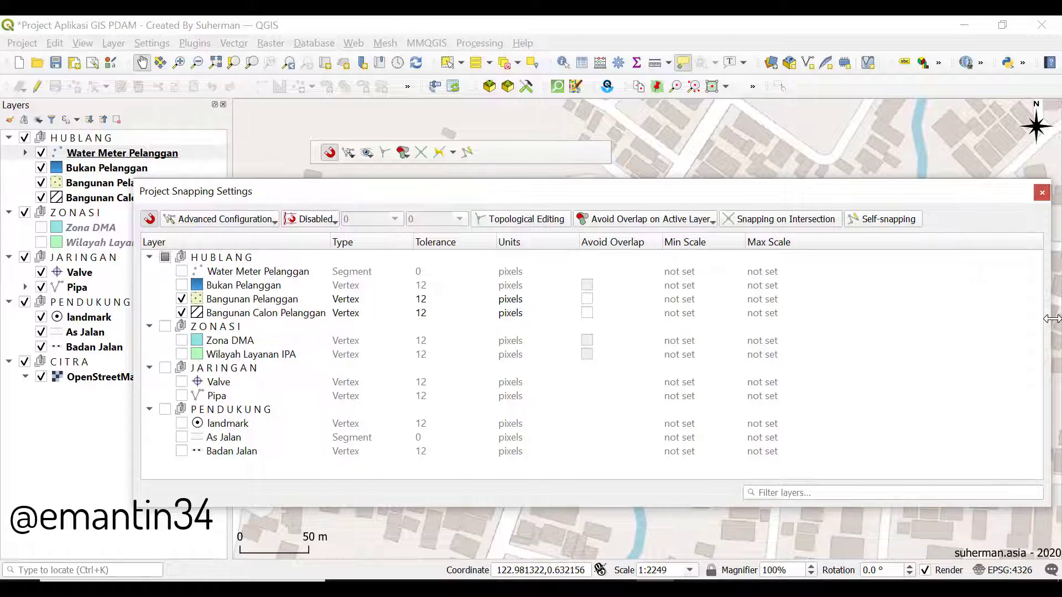
drag(1050, 320, 820, 335)
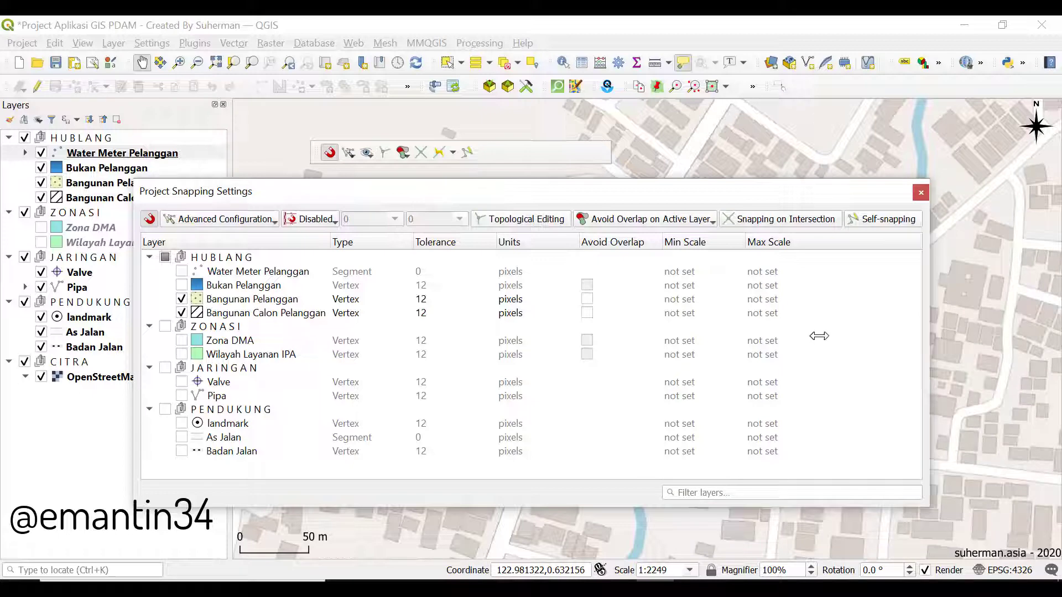
drag(652, 194, 665, 187)
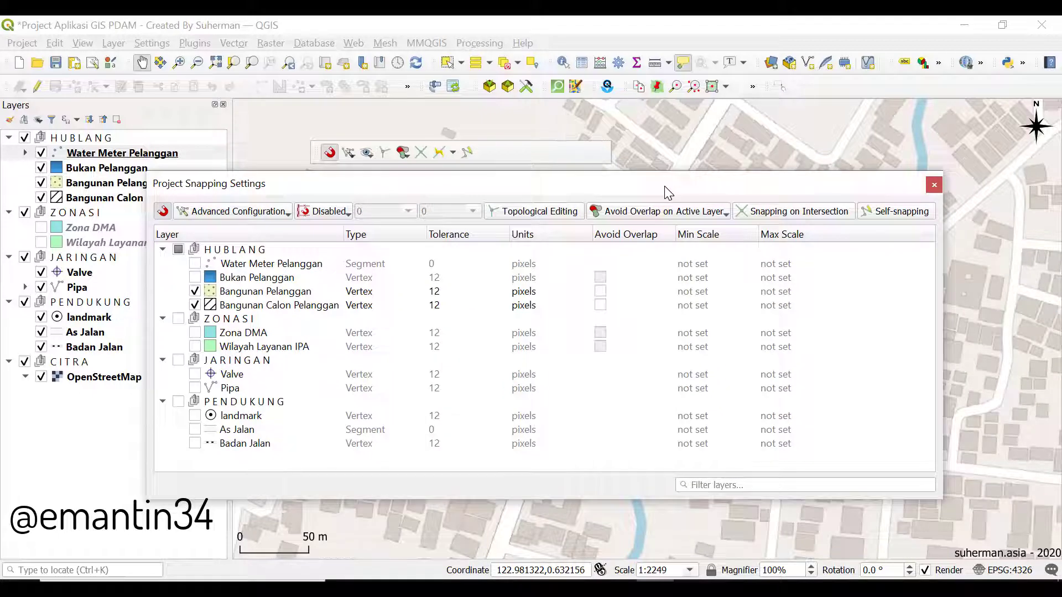
click(934, 184)
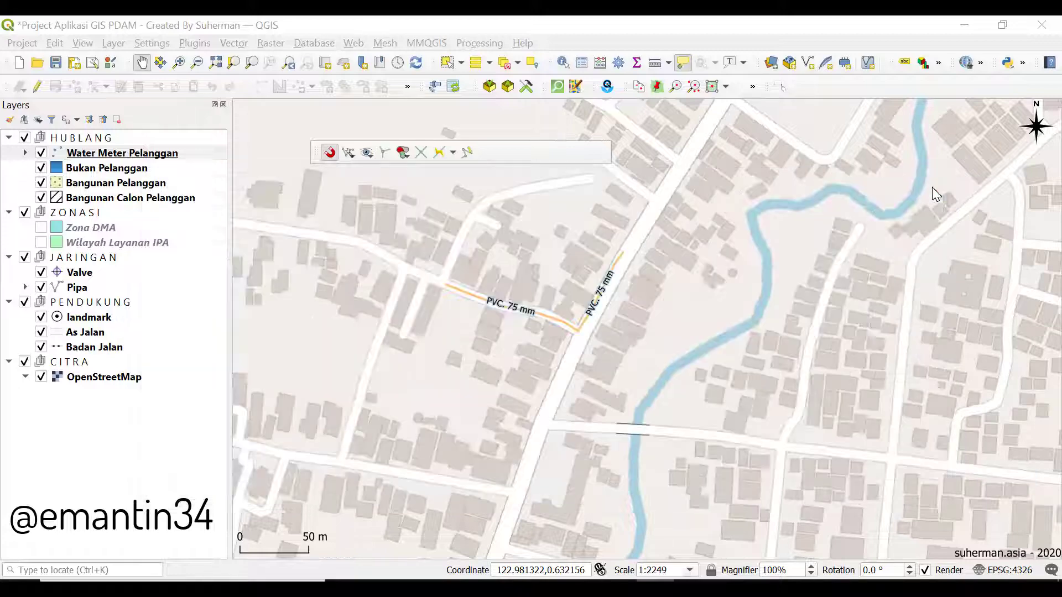
- Set snapping to apply to All Layers and reposition the floating snapping toolbar over the map
click(352, 155)
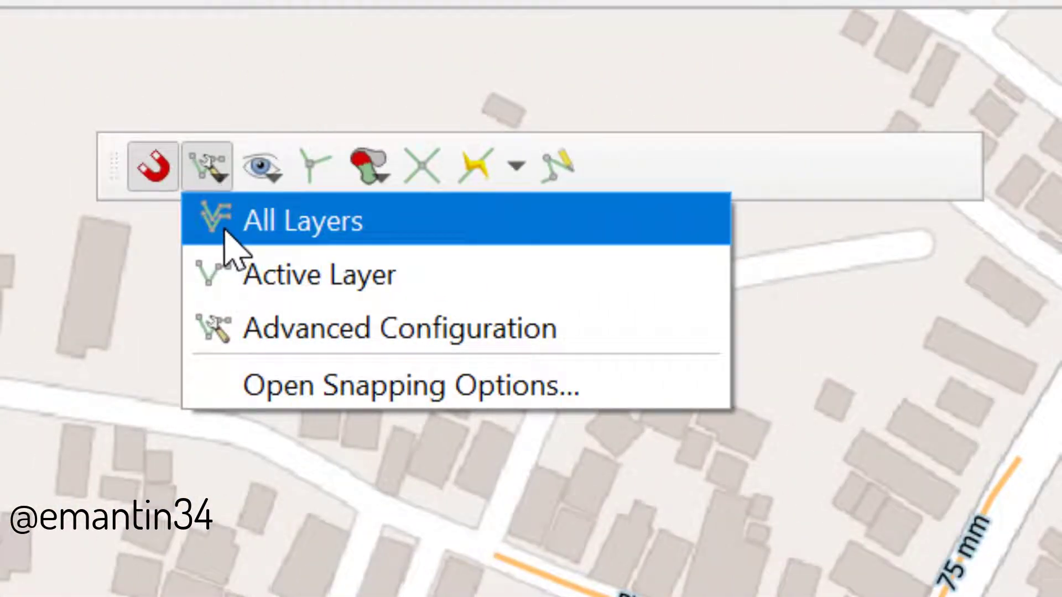
click(227, 232)
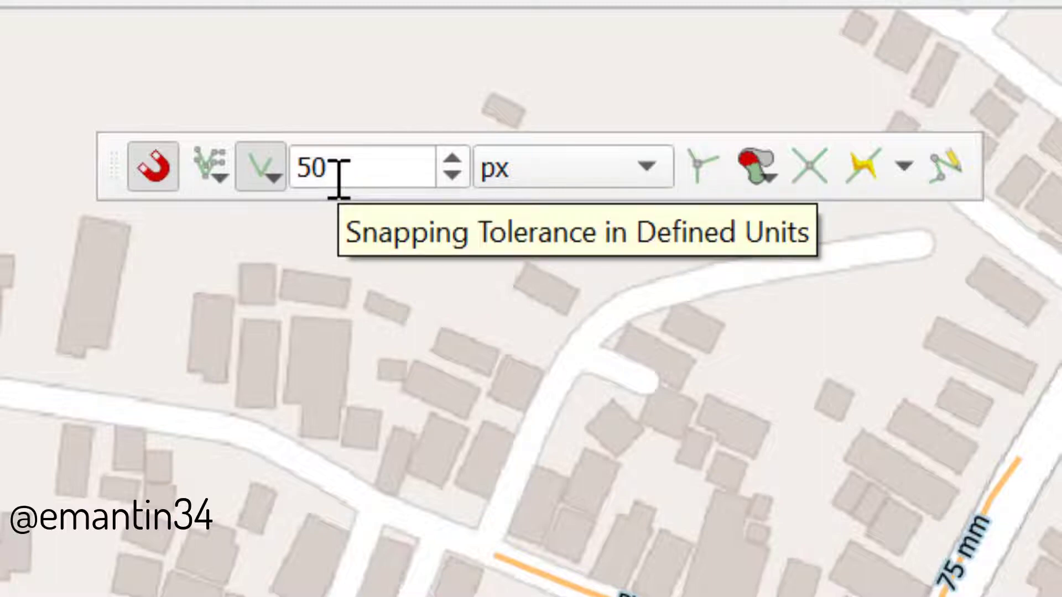
drag(107, 166, 104, 327)
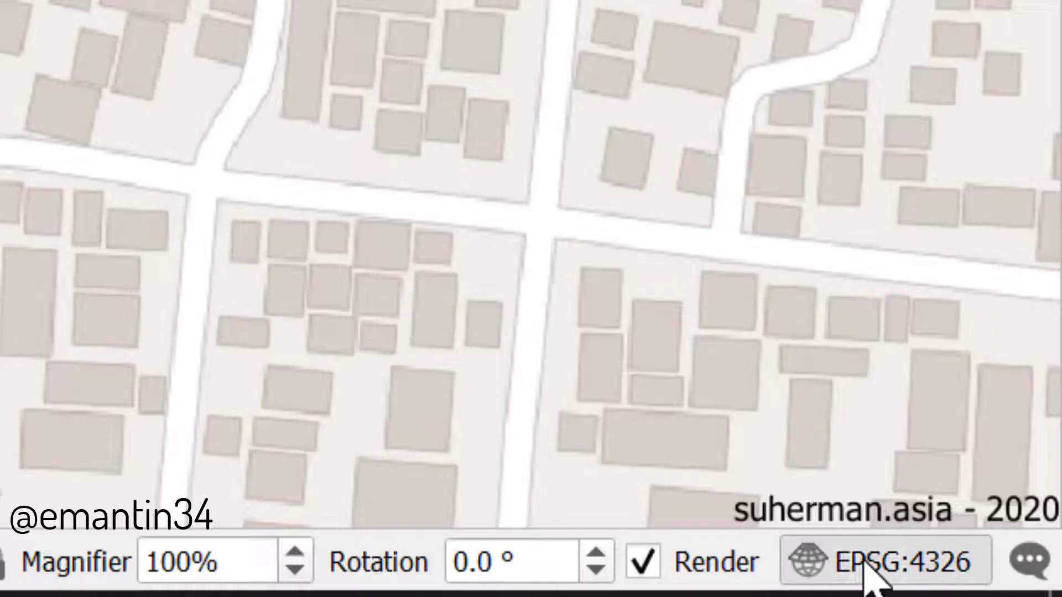
- Check the project's coordinate reference system and the units offered for the snapping tolerance, keeping px
click(997, 555)
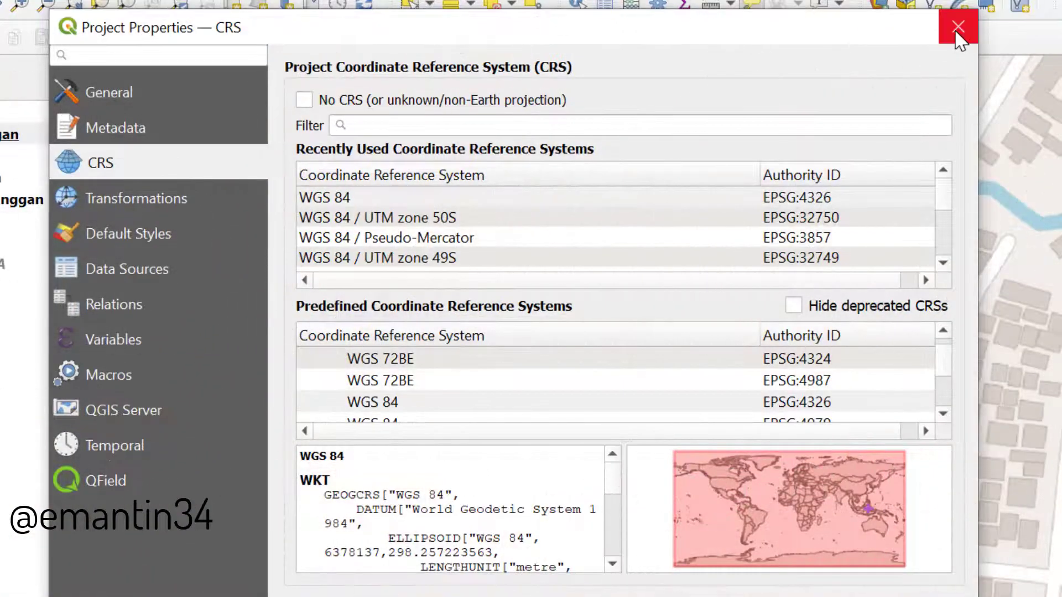
click(957, 28)
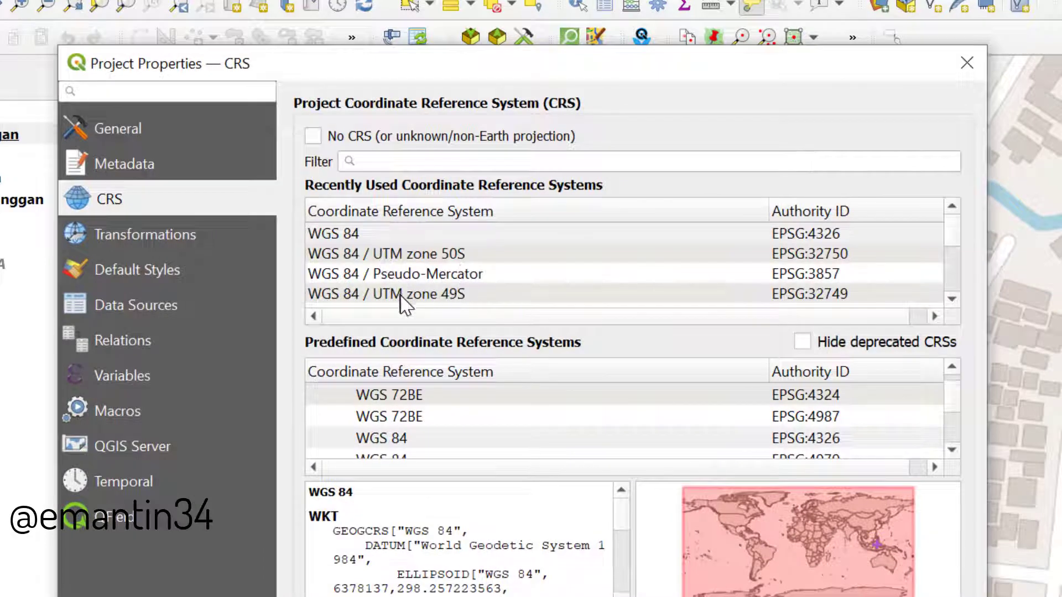
click(384, 234)
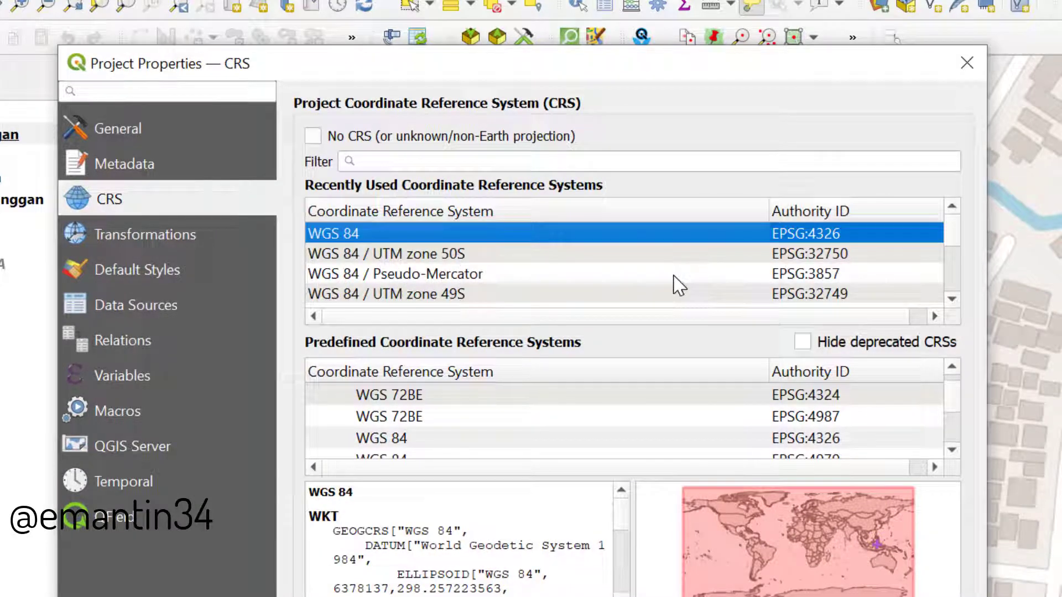
click(967, 63)
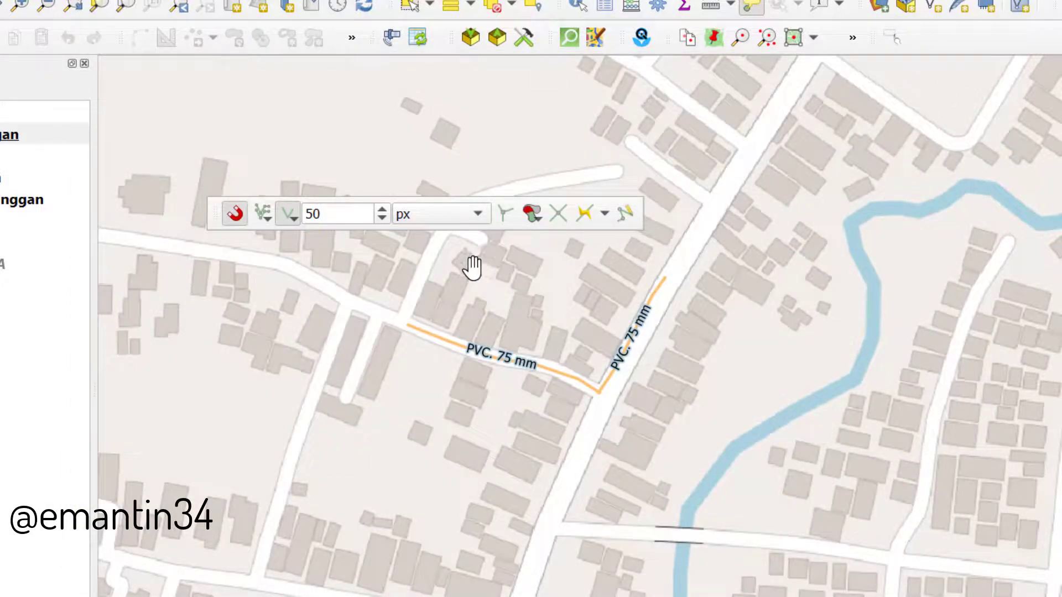
click(471, 221)
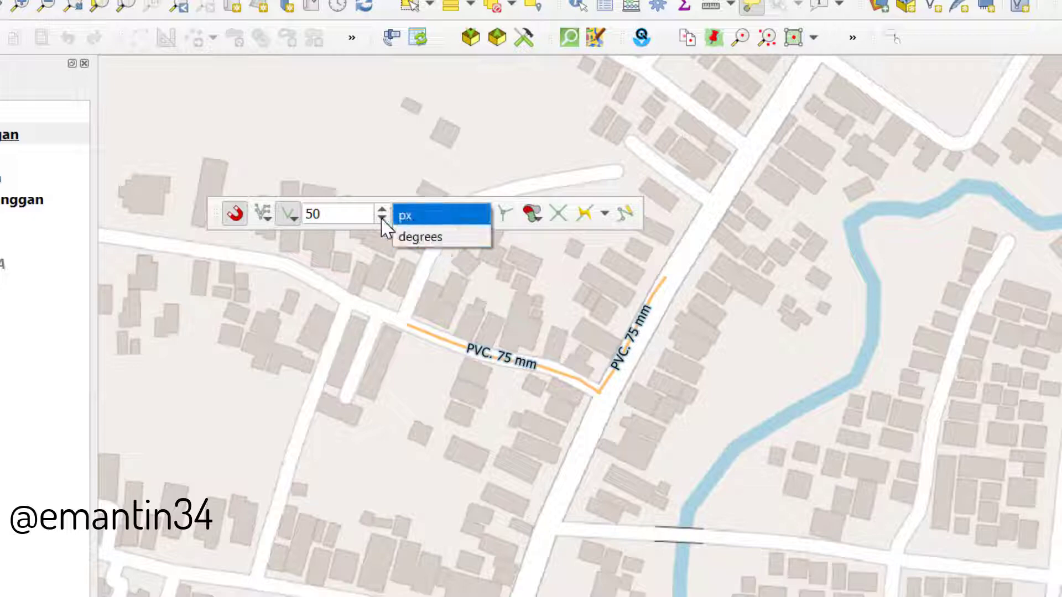
click(405, 217)
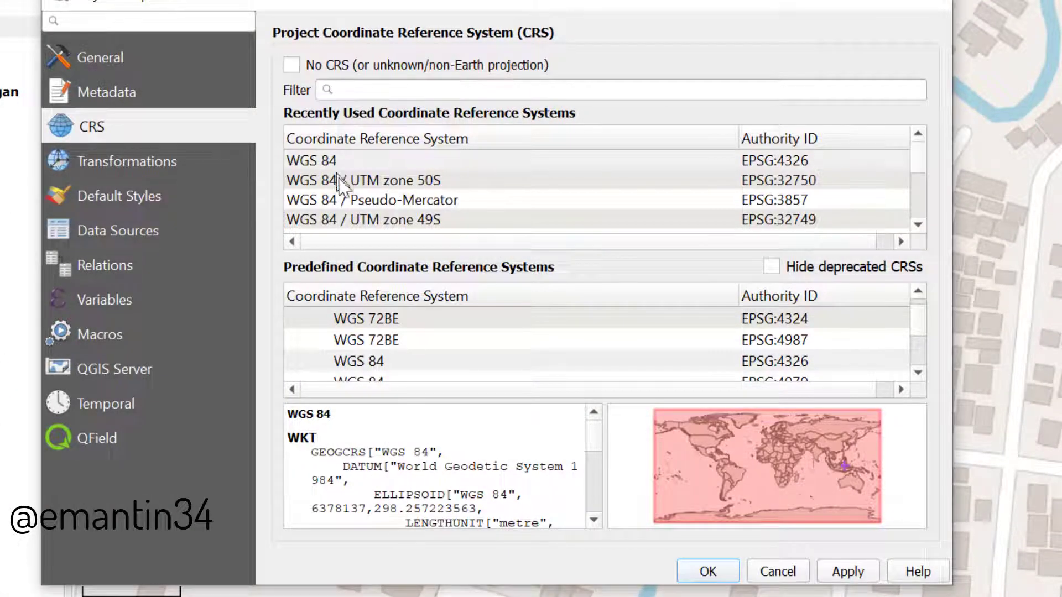
- Set the project CRS to WGS 84 / UTM zone 49S and check the snapping tolerance units, keeping px
click(387, 224)
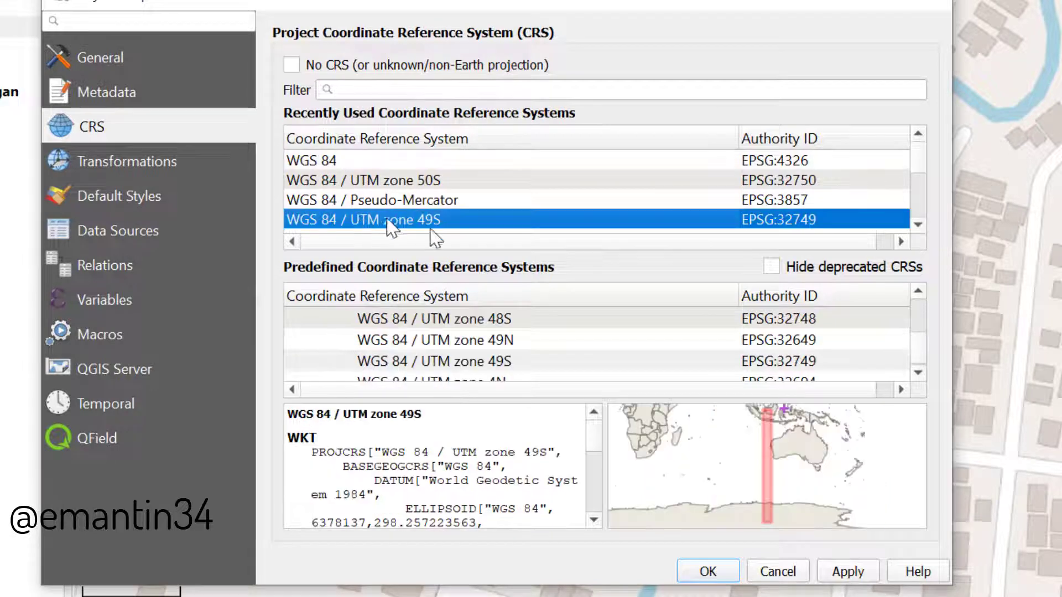
click(707, 571)
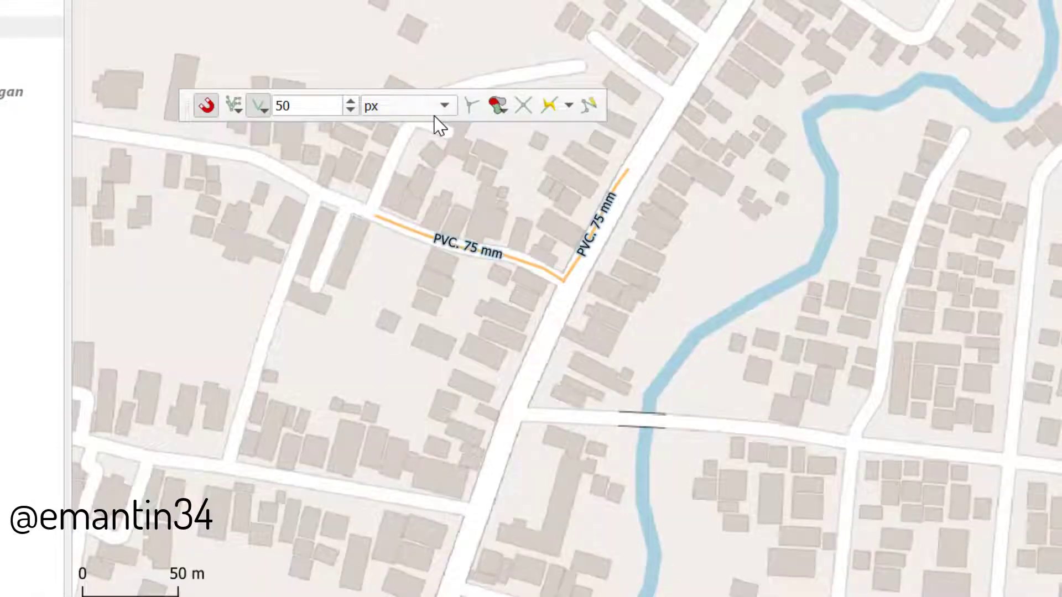
click(434, 111)
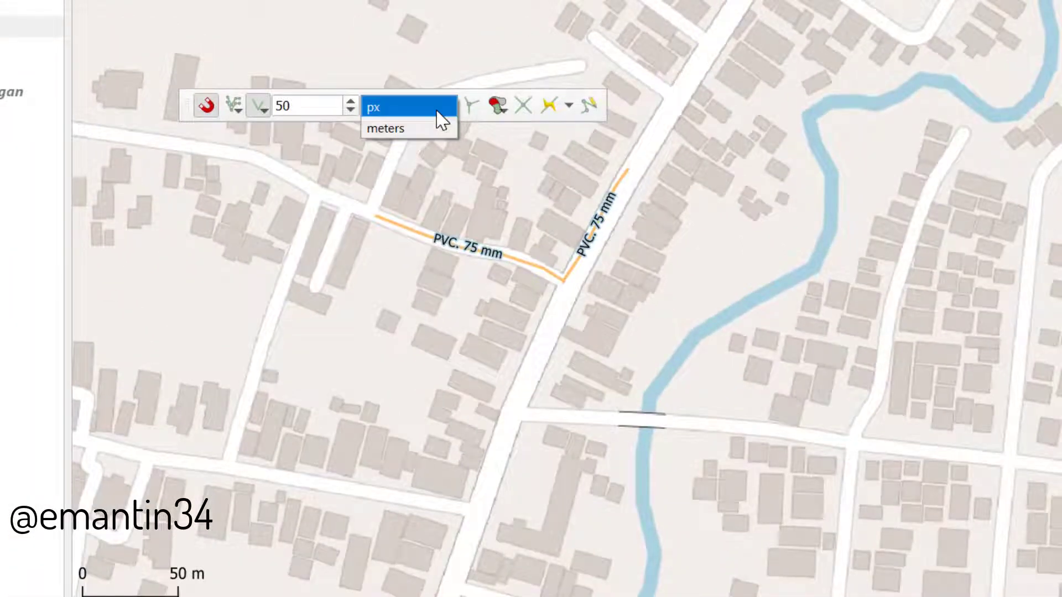
click(426, 109)
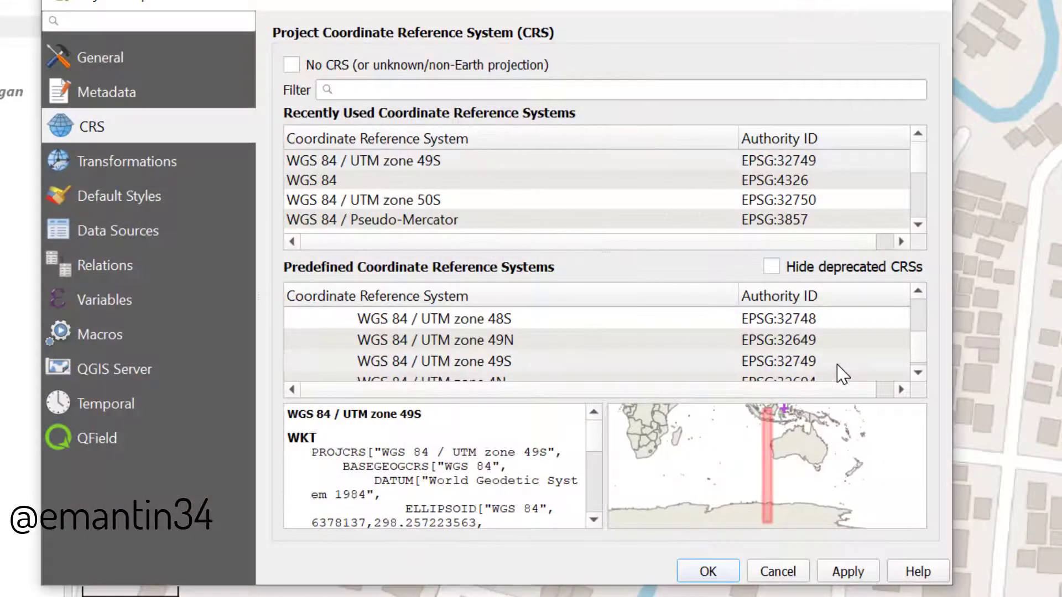
- Set the project CRS back to WGS 84 (EPSG:4326) and open the snapping tolerance value for editing
click(310, 182)
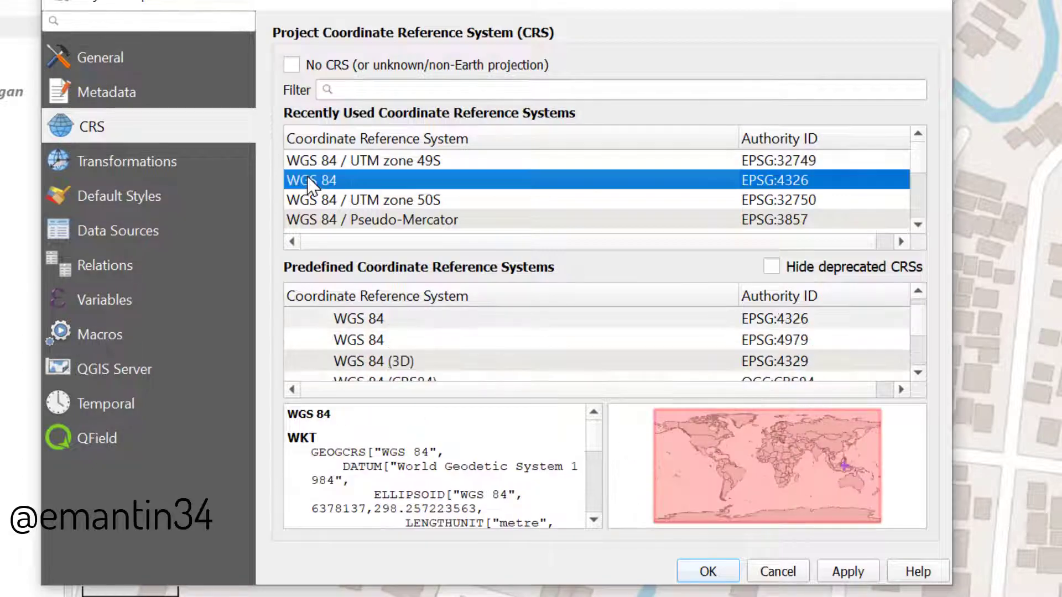
click(731, 575)
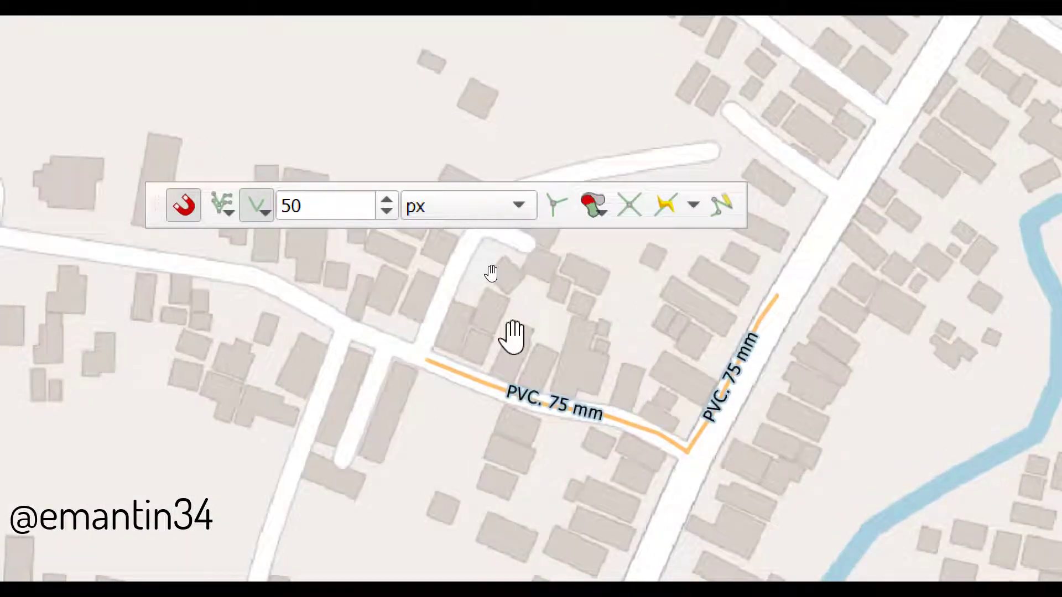
click(354, 200)
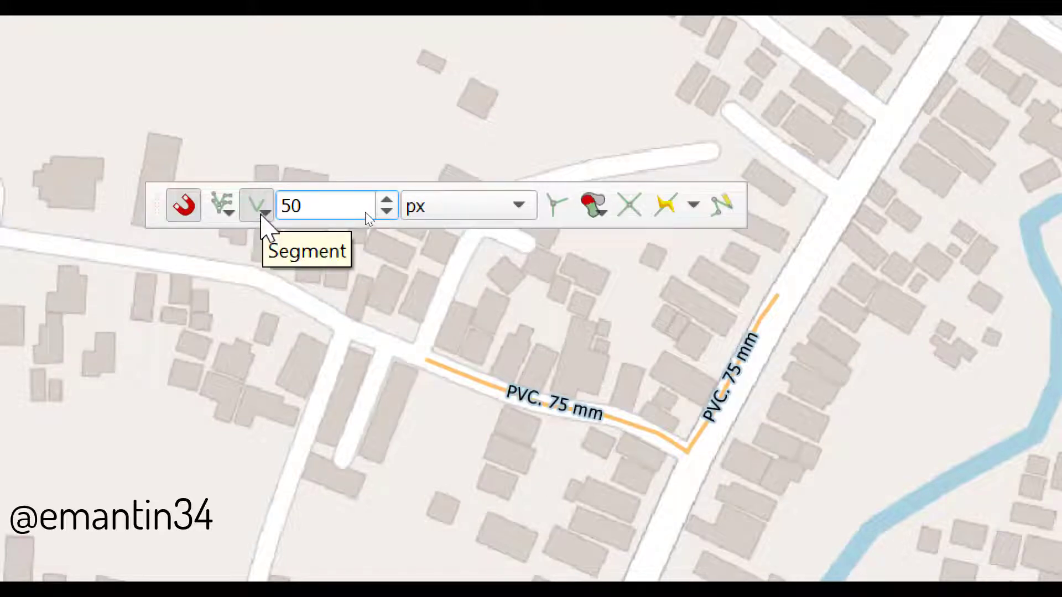
- Review the available snapping types, keeping Vertex and Segment enabled
click(262, 214)
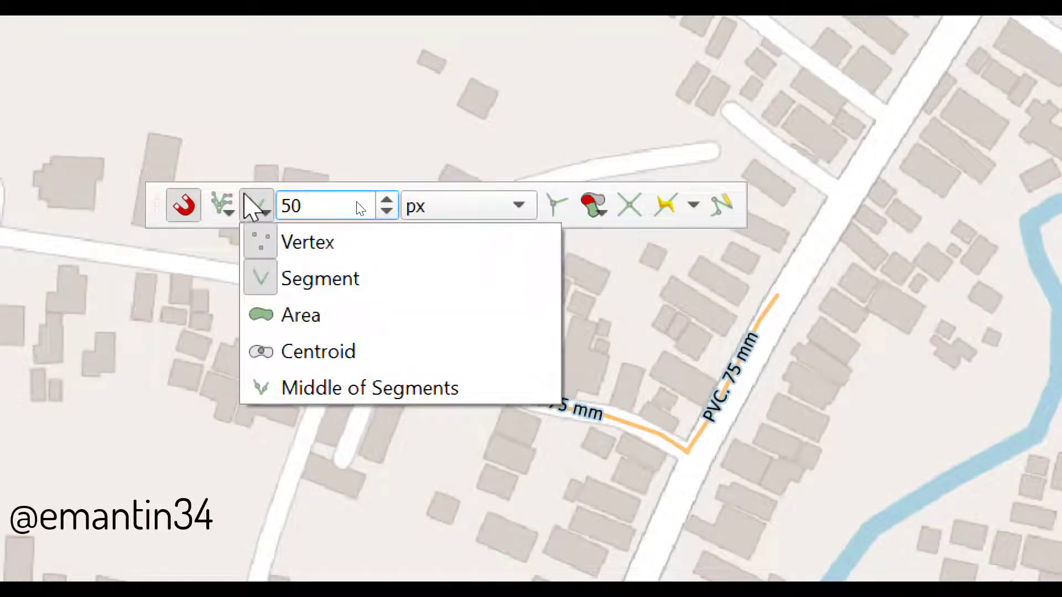
click(252, 206)
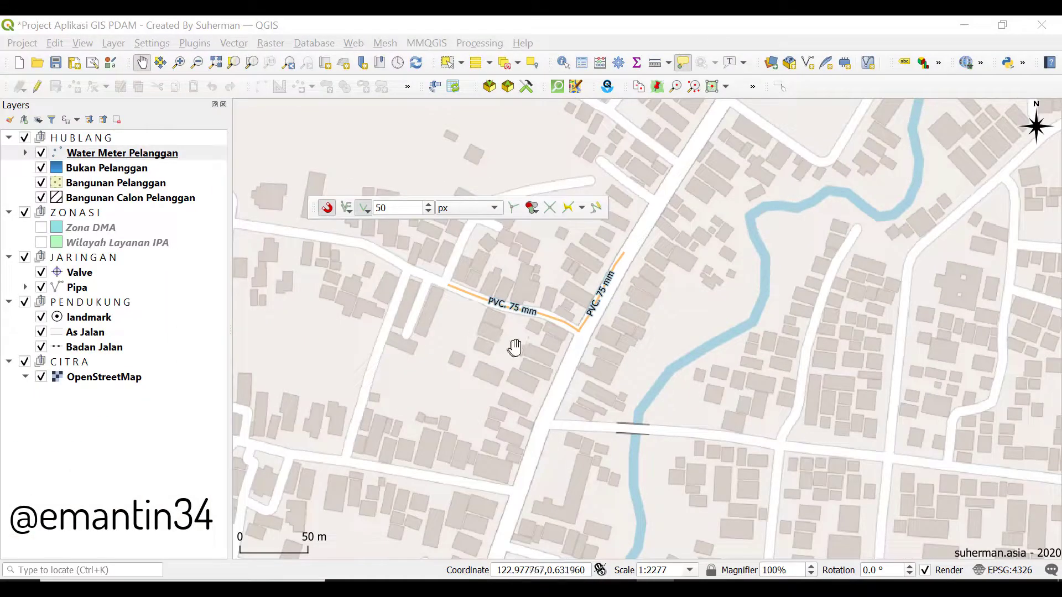
- Start editing the Pipa layer and sketch a four-vertex pipe across the block southwest of the 75 mm pipe
scroll(514, 326, up, 2)
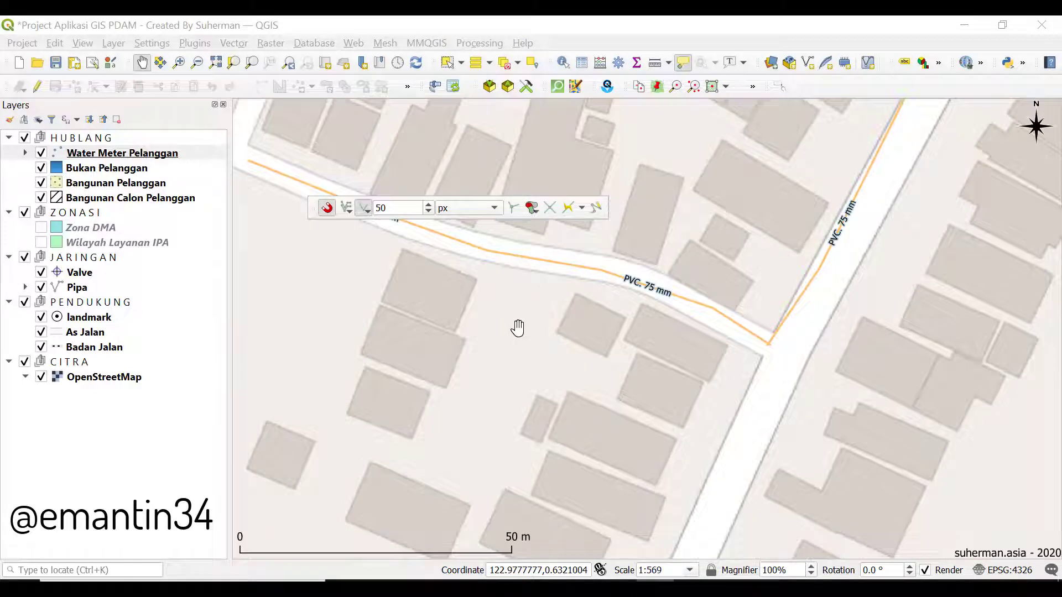
scroll(562, 331, down, 1)
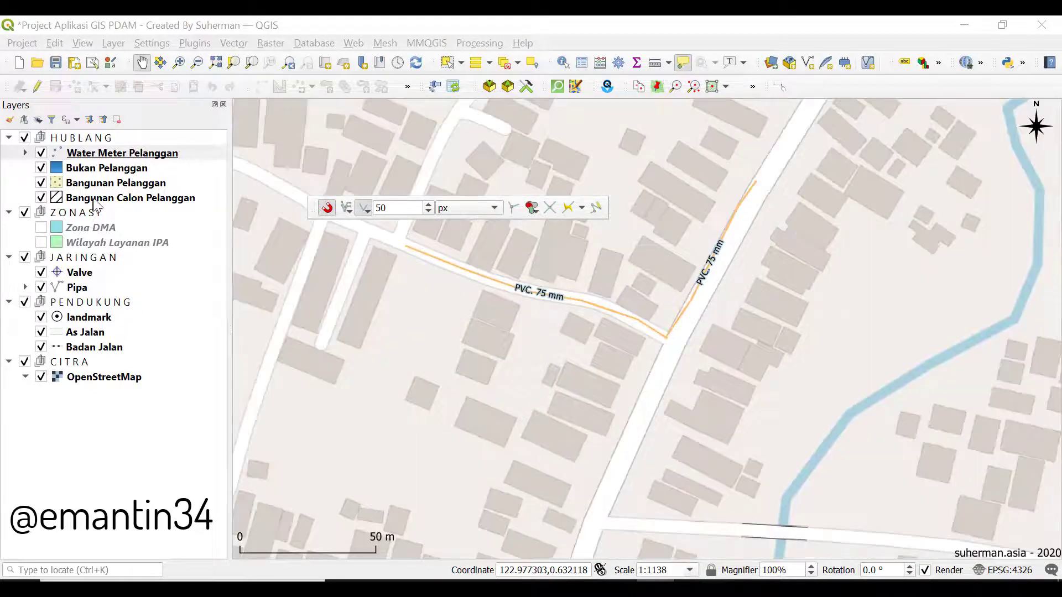
click(80, 289)
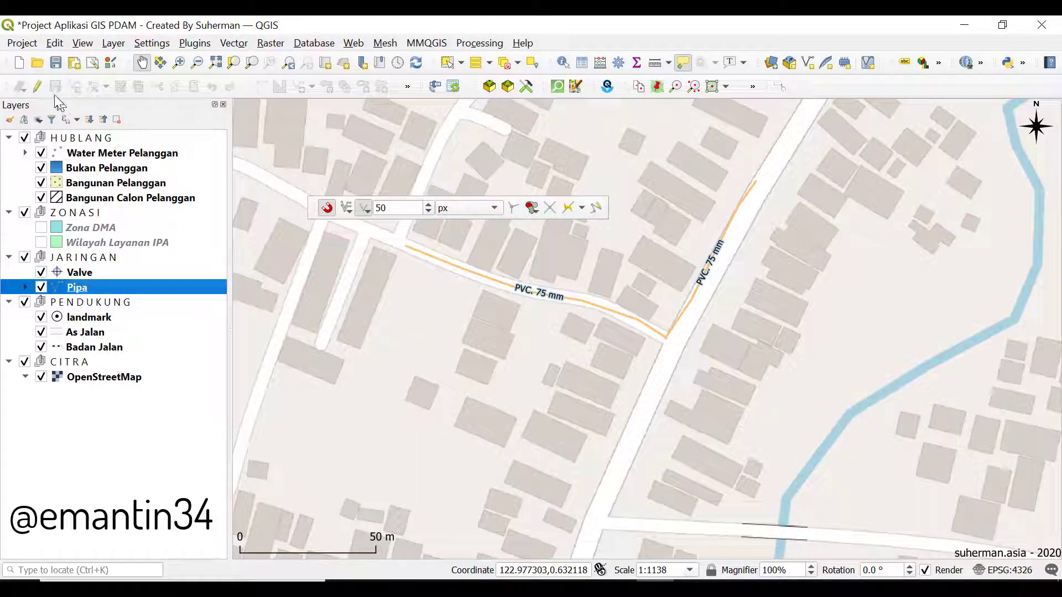
click(36, 87)
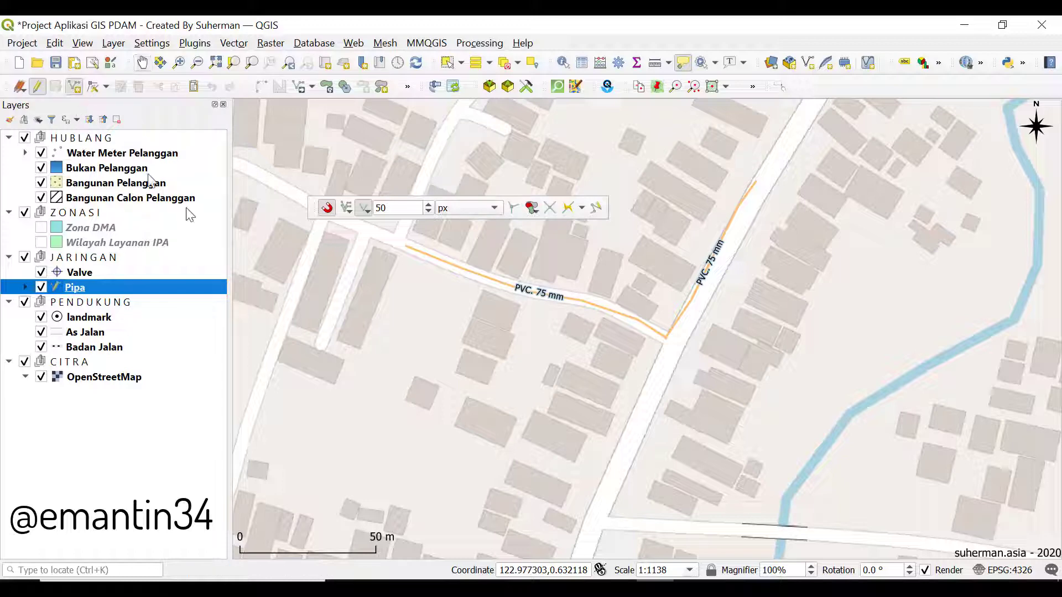
click(358, 347)
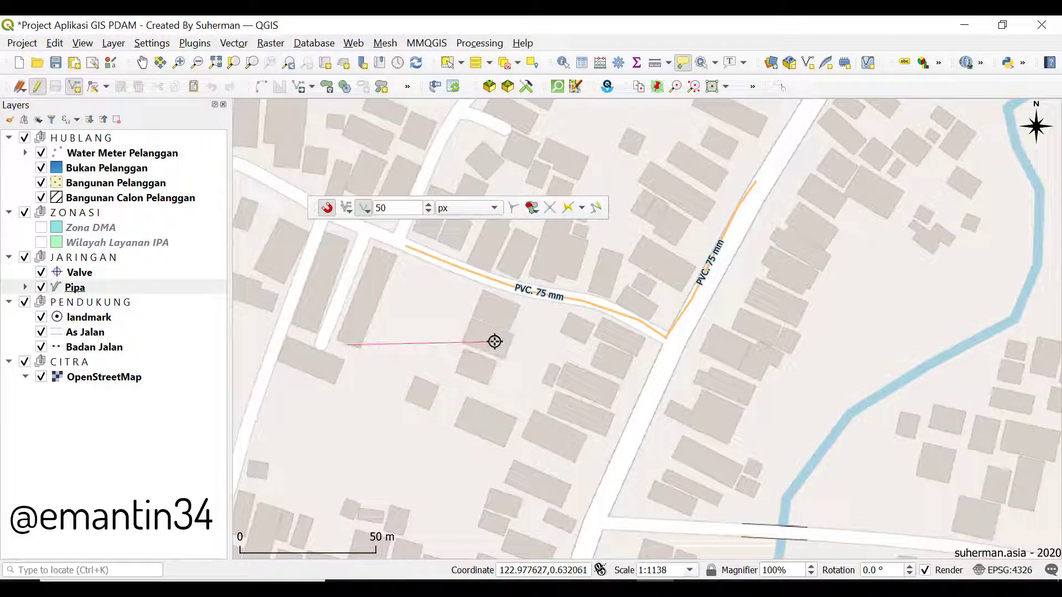
right_click(403, 442)
- Set the new pipe's Diameter to 300 mm and Jenis to PVC, and accept its attributes
click(676, 286)
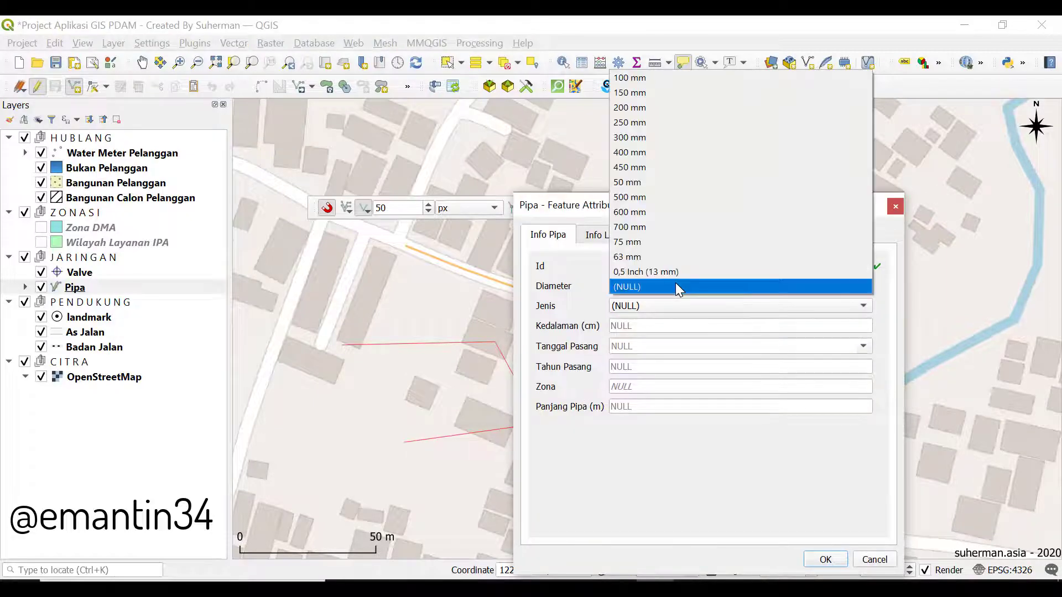
click(644, 128)
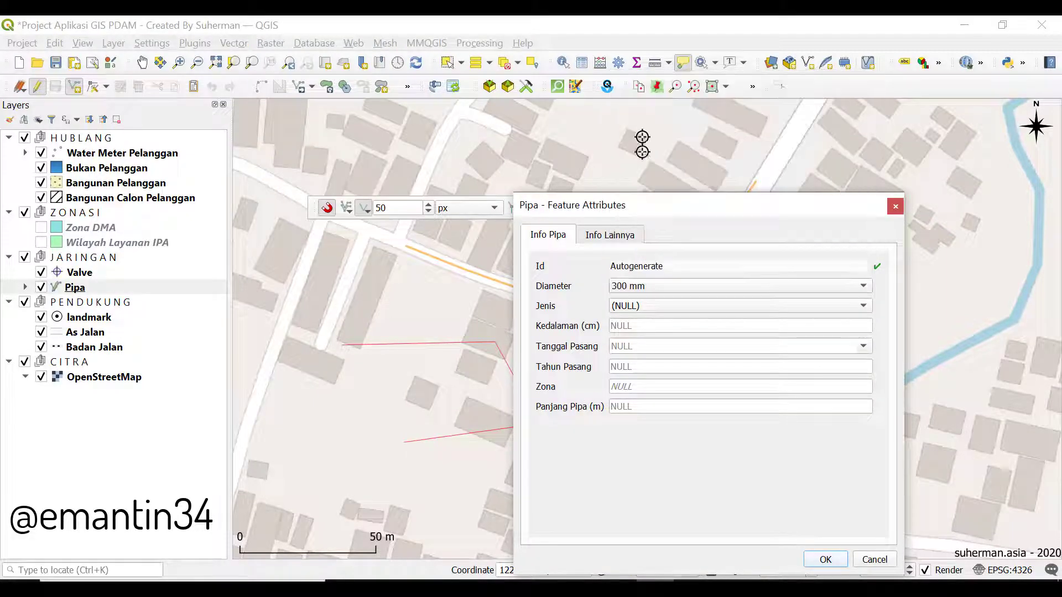
click(665, 308)
click(652, 279)
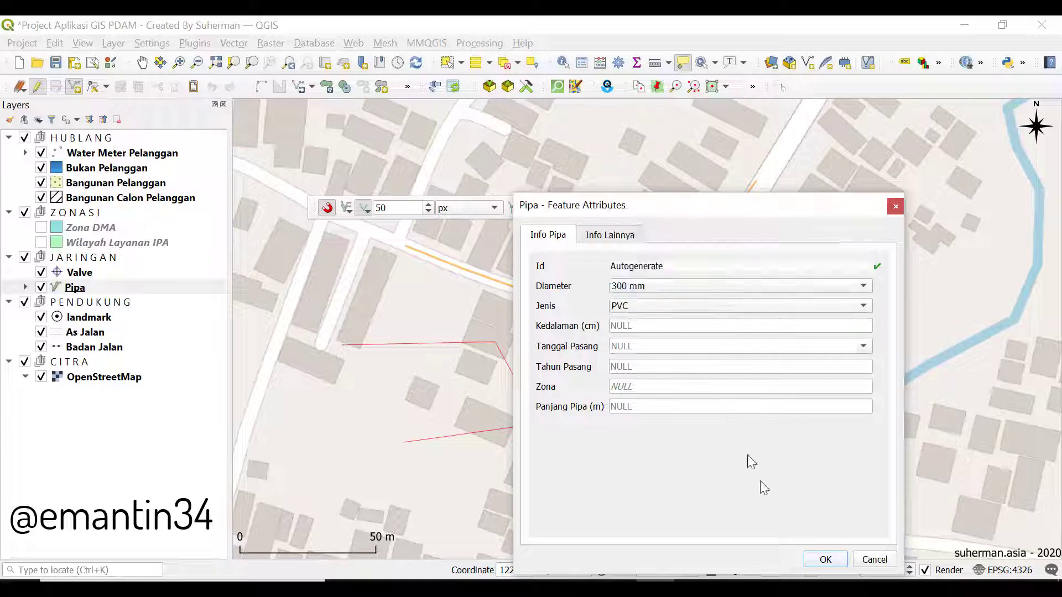
click(829, 562)
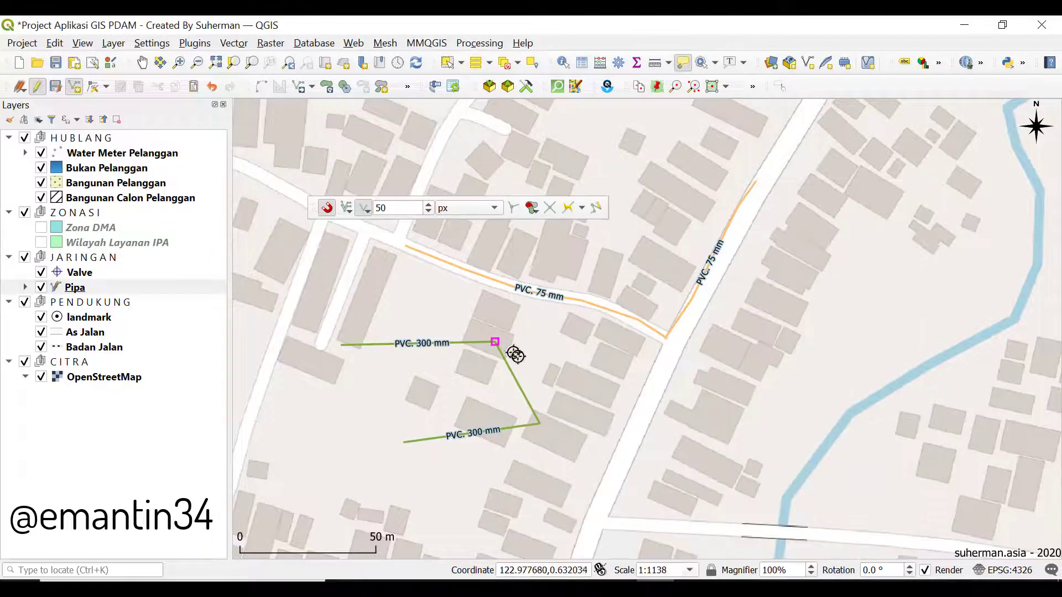
- Set the snapping type to Vertex only and test it at the endpoints and along the 300 mm pipe
click(363, 209)
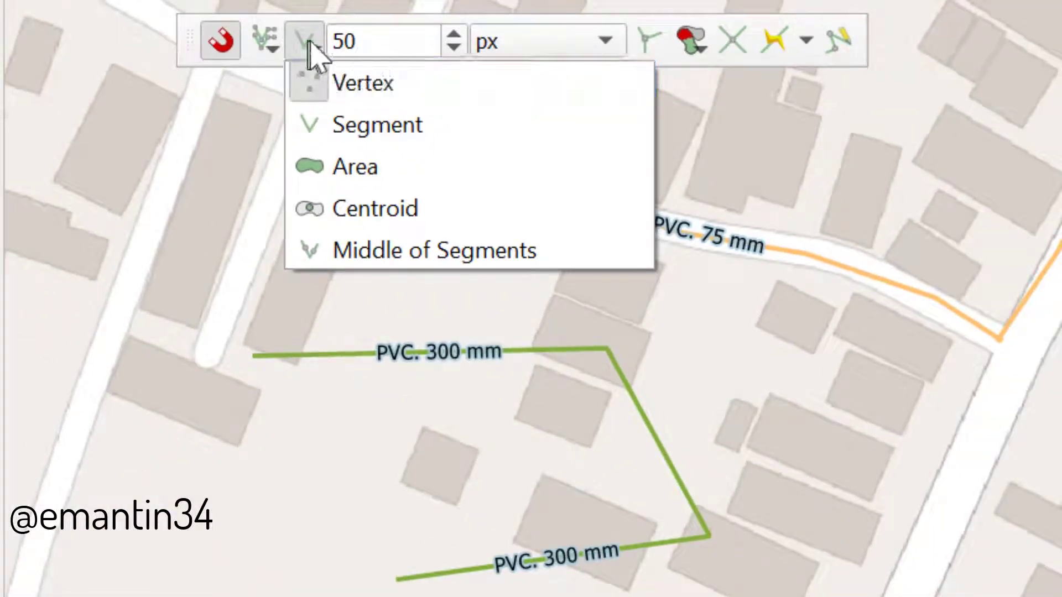
click(417, 45)
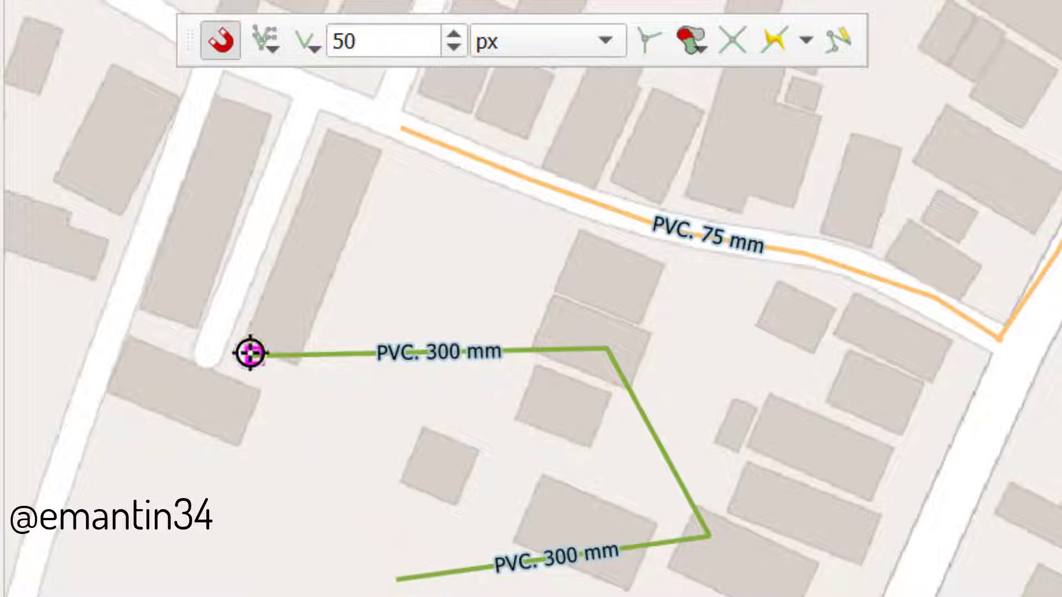
click(271, 42)
click(302, 42)
click(315, 50)
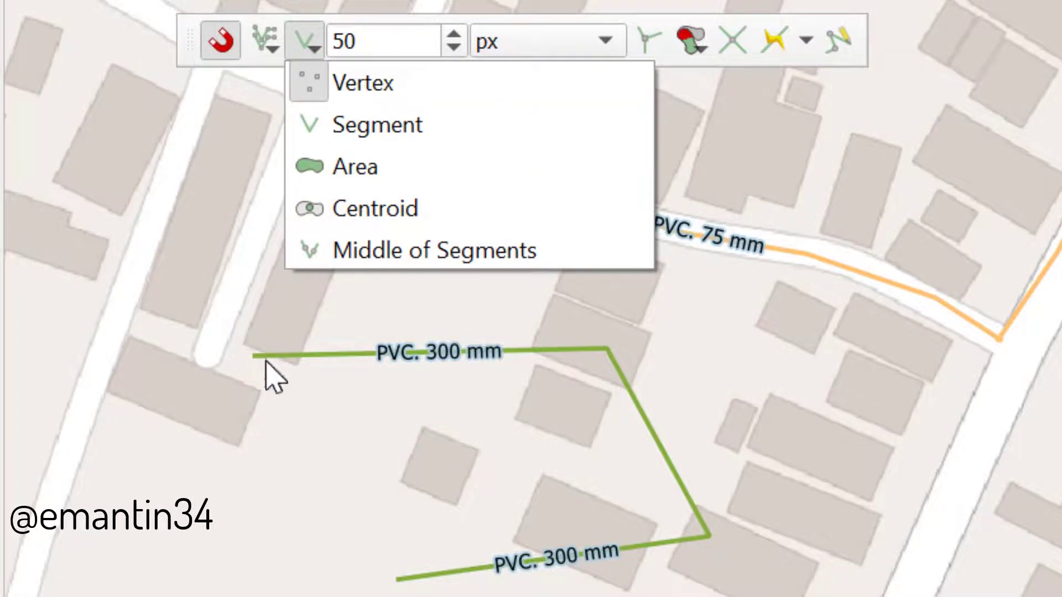
click(354, 359)
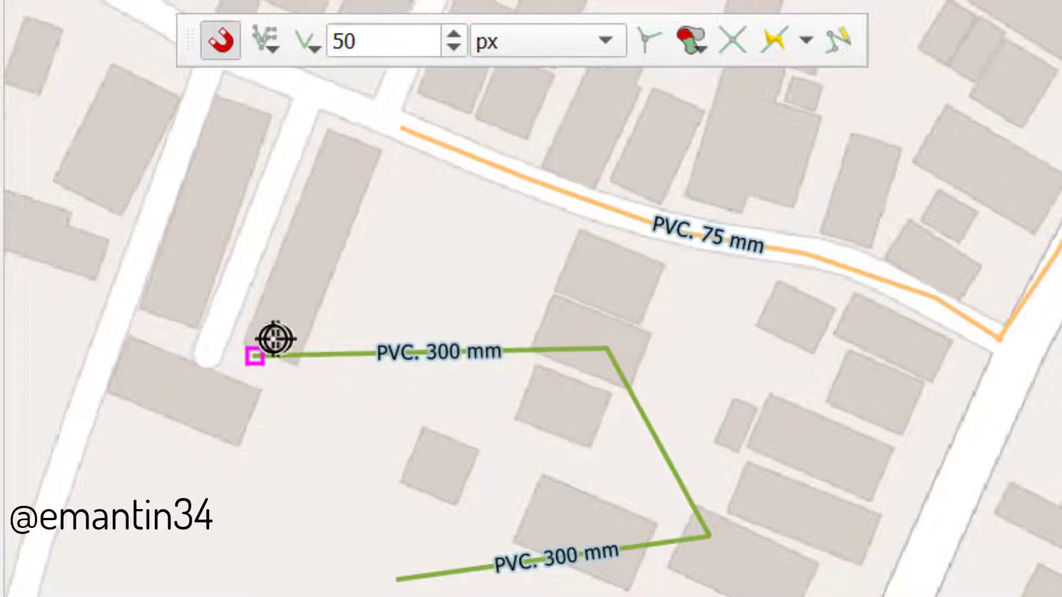
click(308, 45)
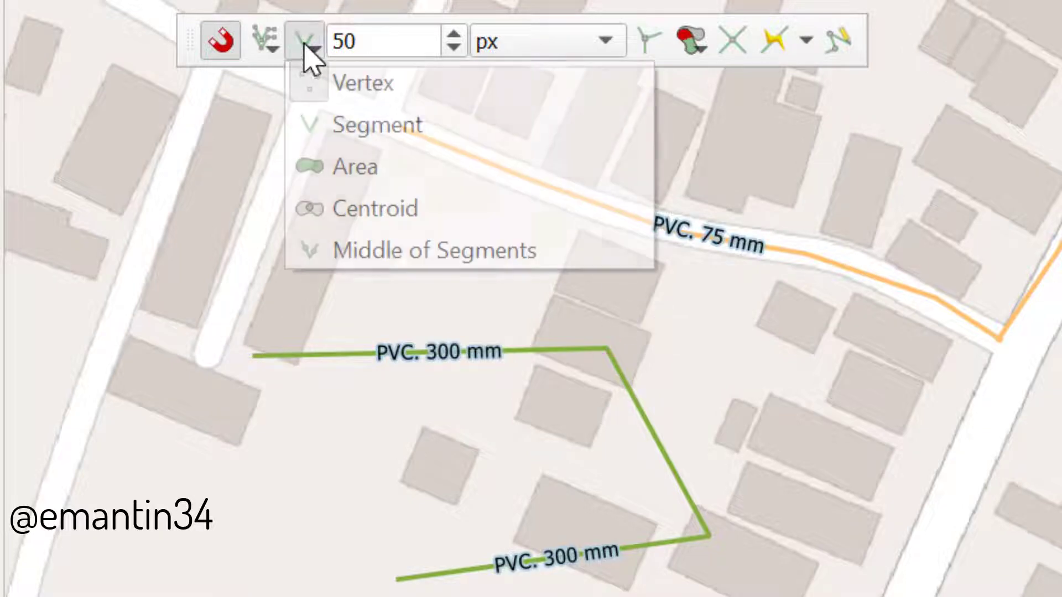
click(250, 360)
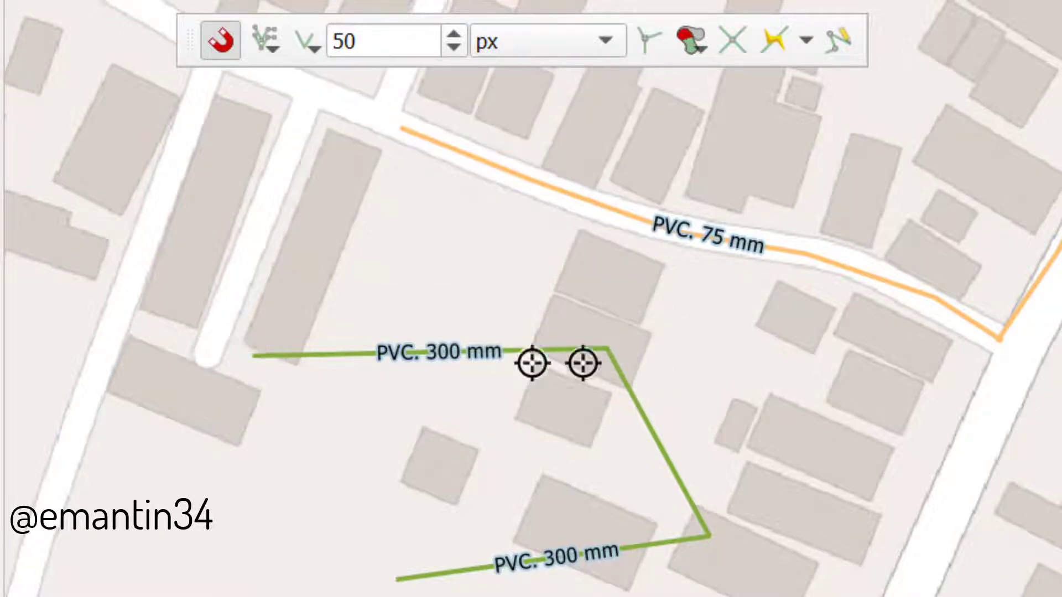
- Set the snapping type to Segment only and test it along the existing pipes
click(314, 49)
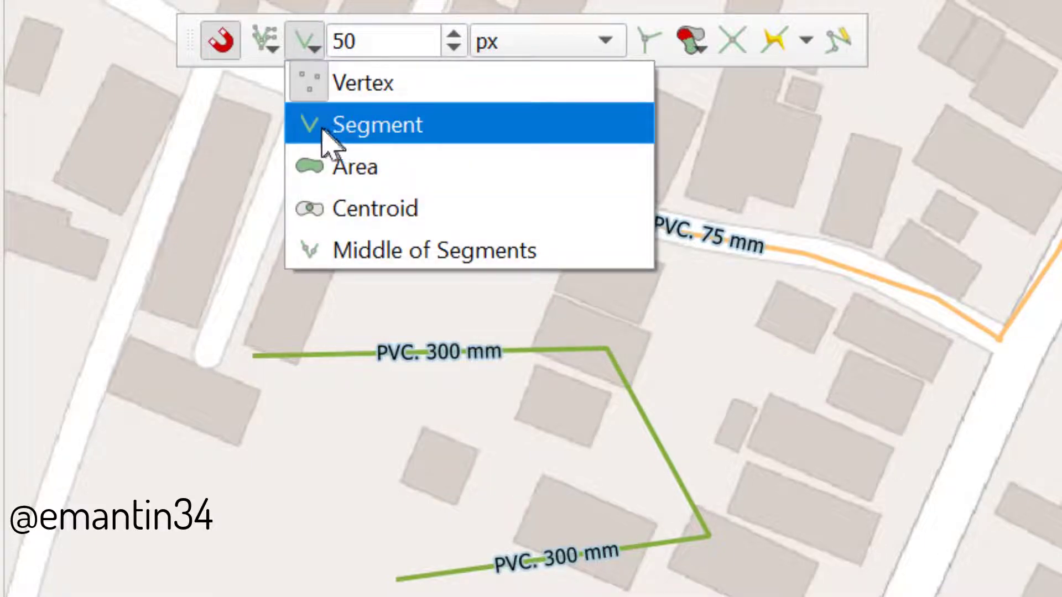
click(317, 130)
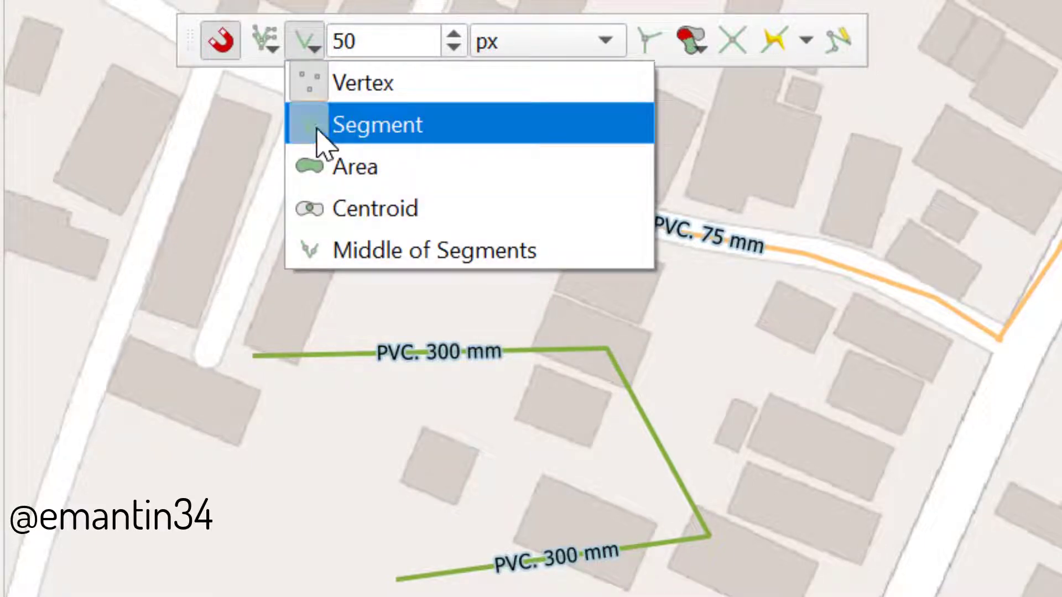
click(315, 94)
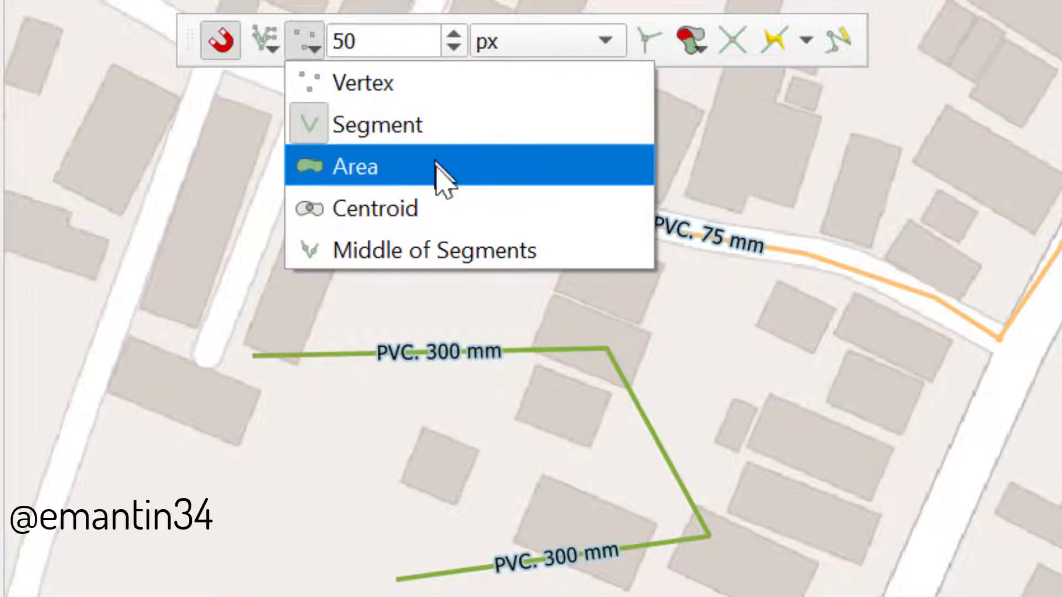
click(350, 398)
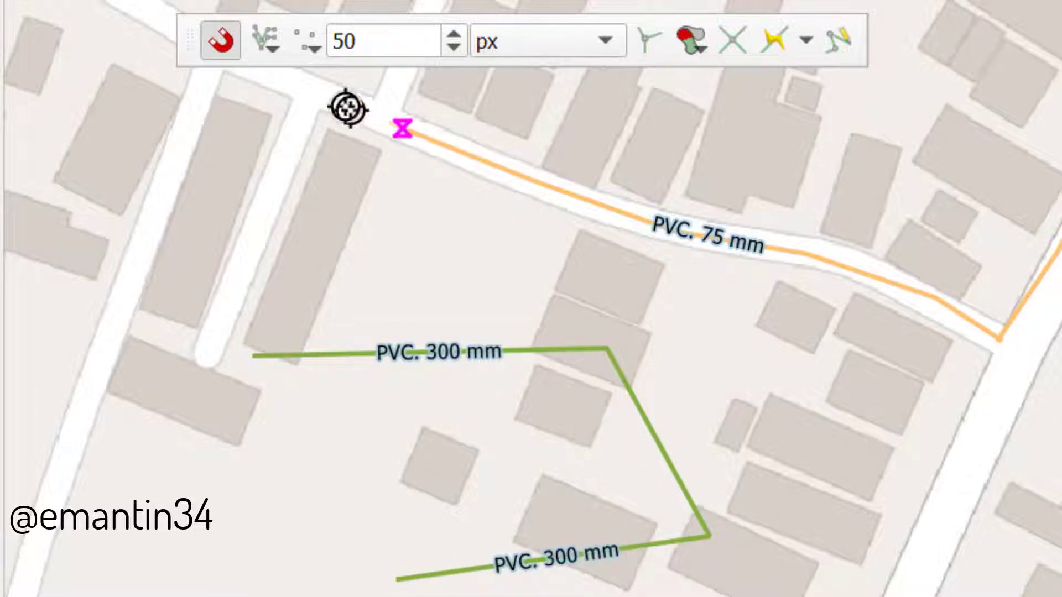
- Enable Vertex snapping together with Segment and test both on the 300 mm pipe
click(308, 42)
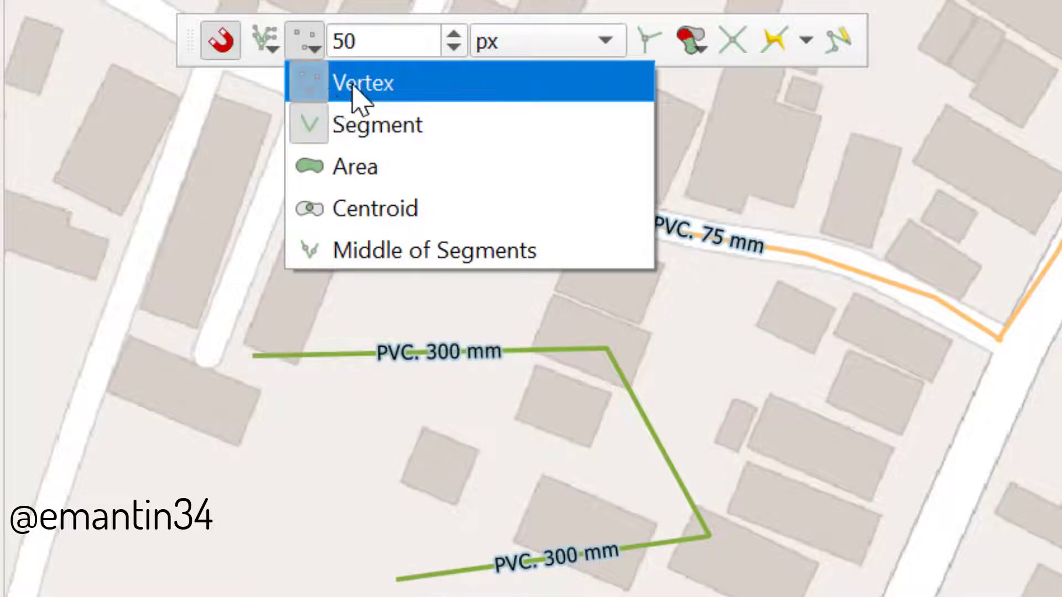
click(145, 200)
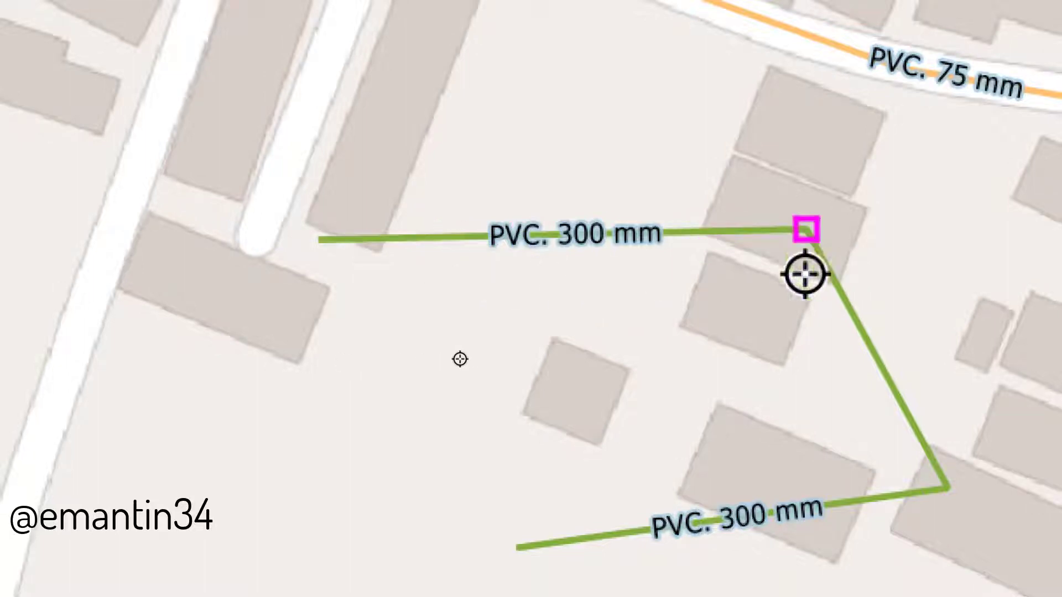
click(833, 379)
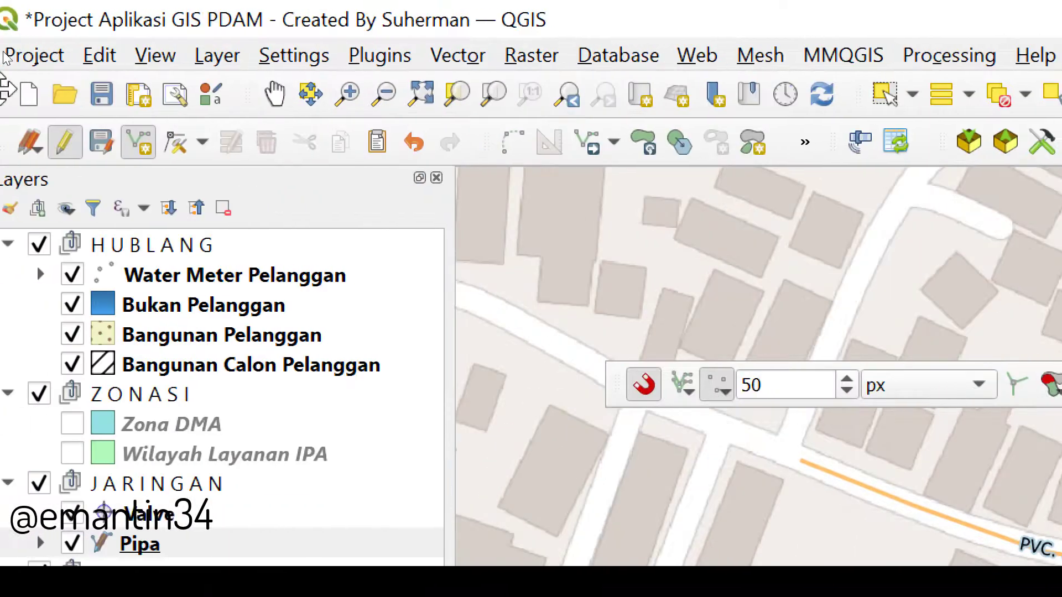
- Stop editing the Pipa layer, discarding its changes, and open the snapping tolerance value for editing
click(74, 143)
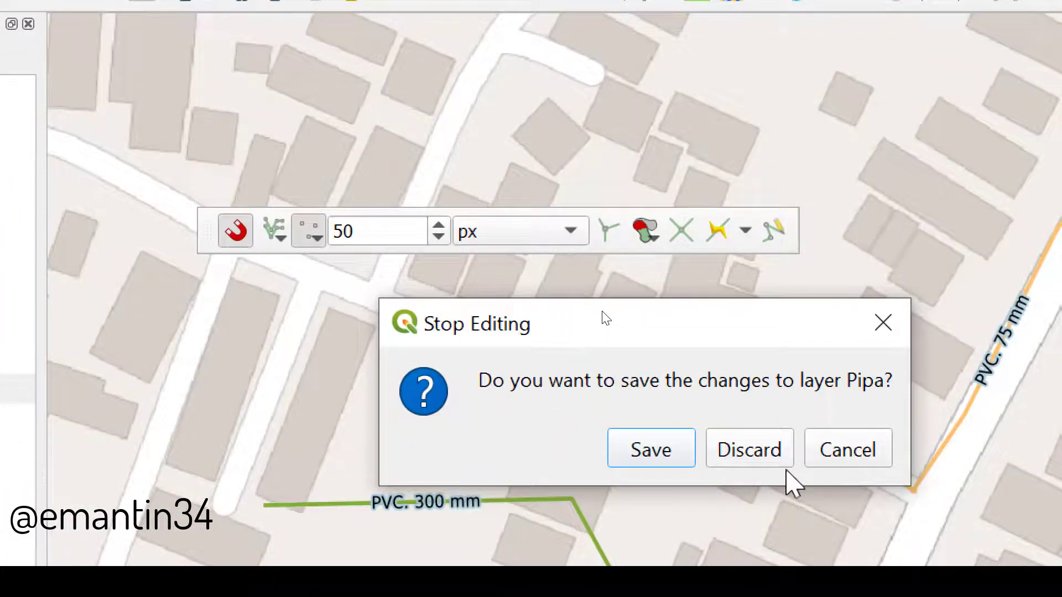
click(789, 481)
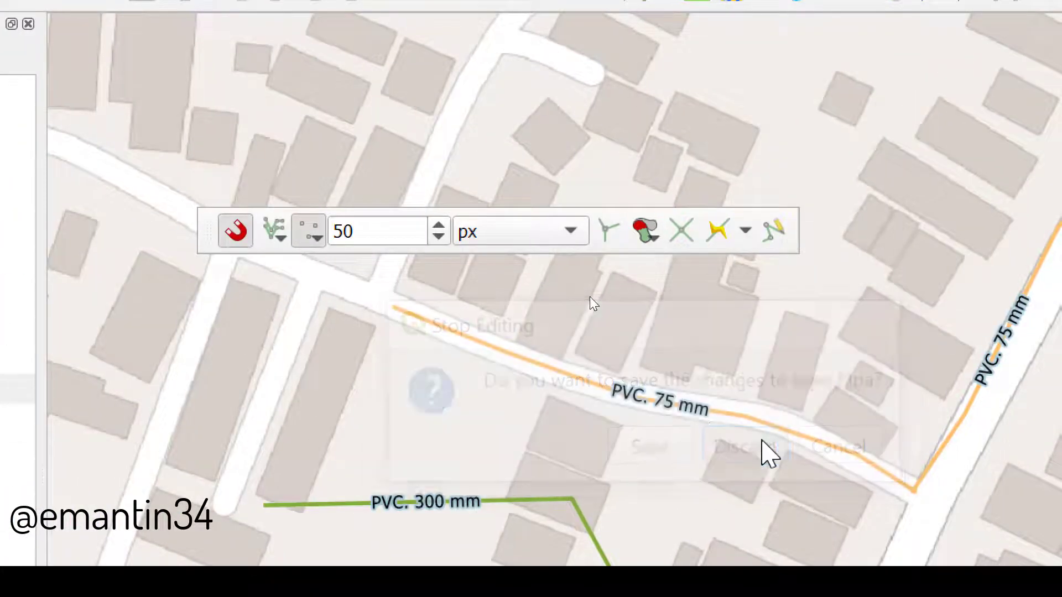
click(370, 231)
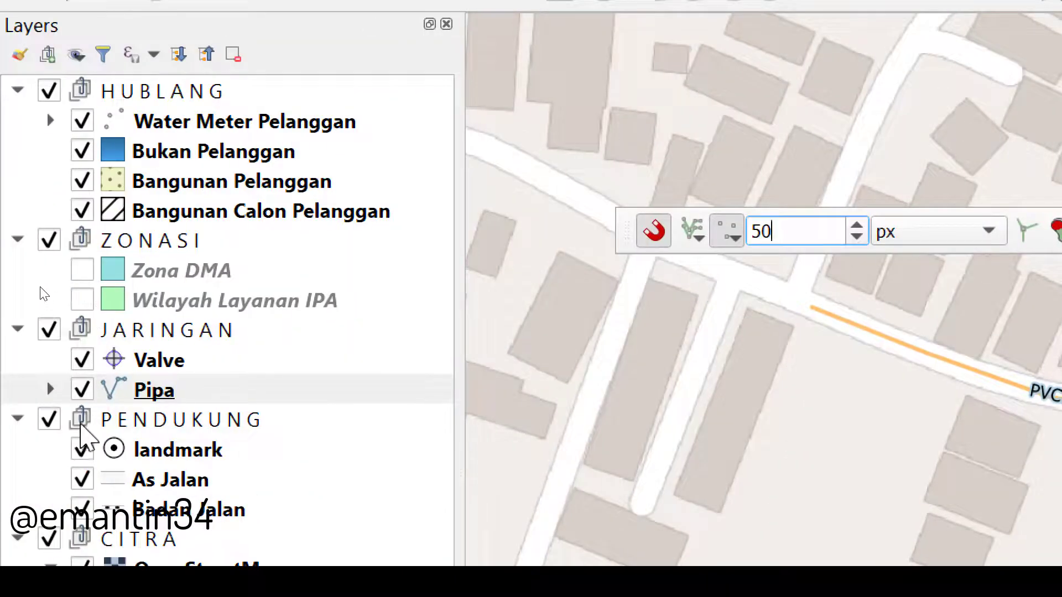
- Make the Zona DMA layer visible and active, and toggle its editing mode on and off
click(82, 271)
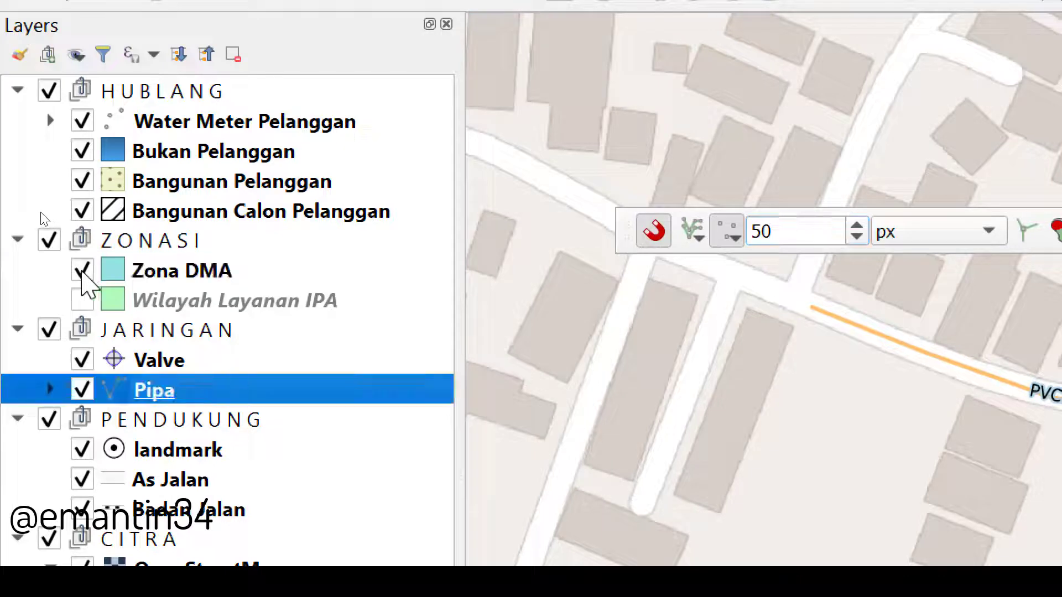
click(81, 271)
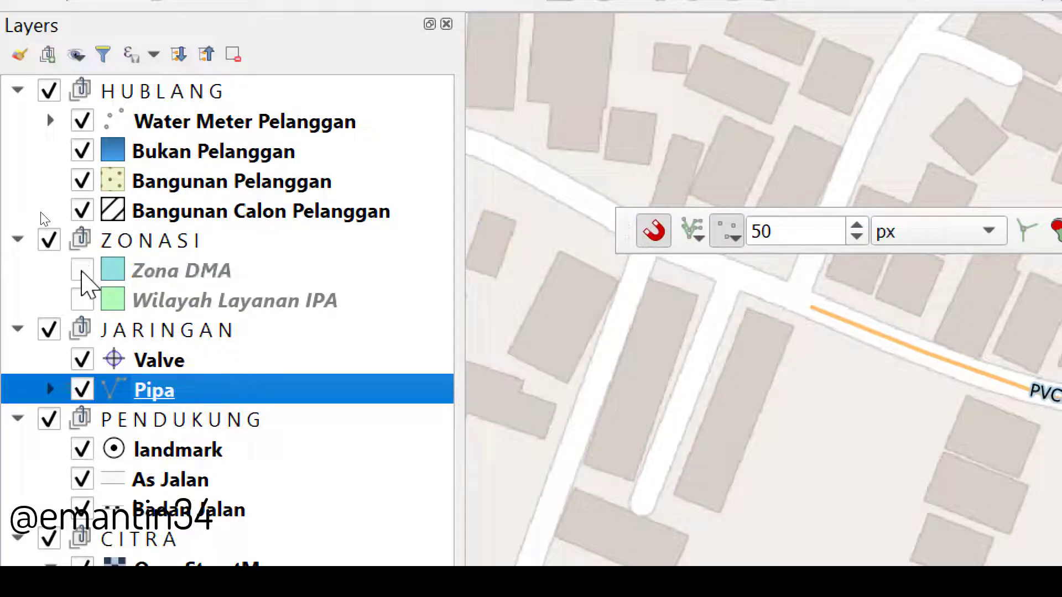
click(82, 270)
click(149, 272)
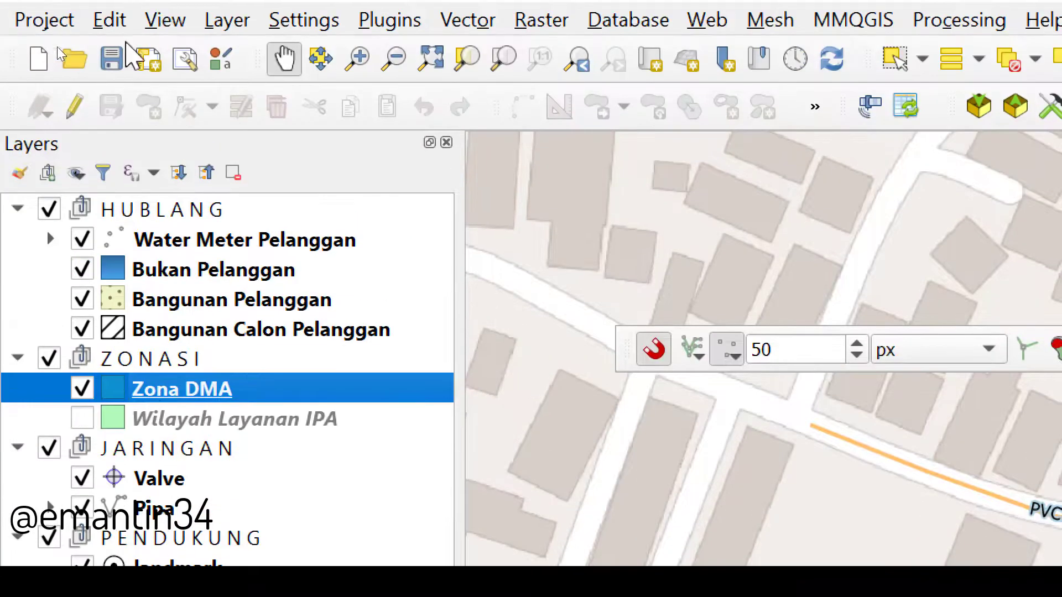
click(74, 108)
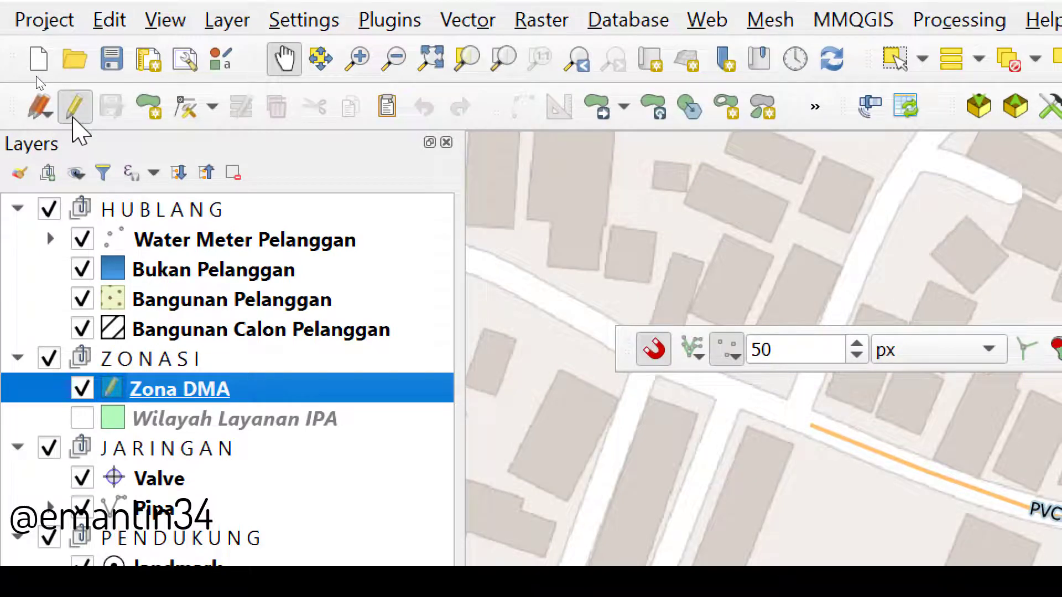
click(74, 108)
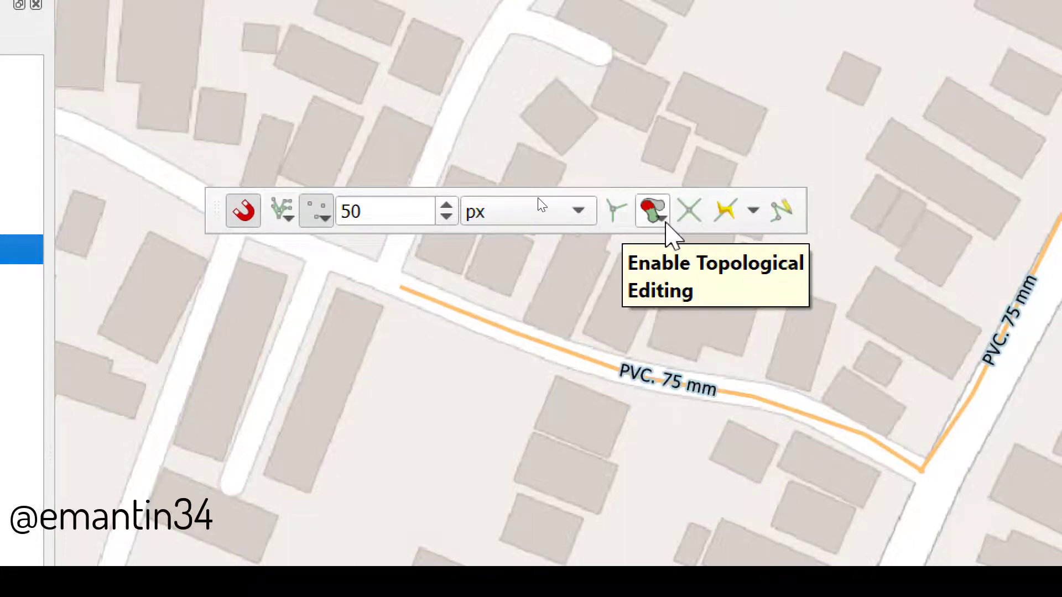
- Try the Allow Overlap option, and set the overlap handling to Avoid Overlap on Active Layer
click(663, 217)
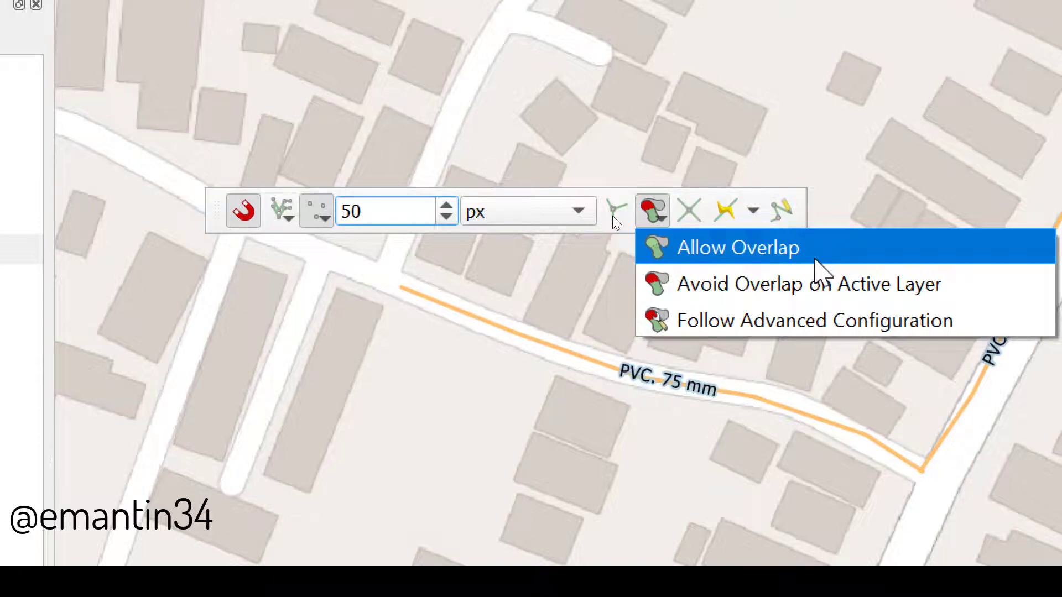
click(816, 254)
click(657, 226)
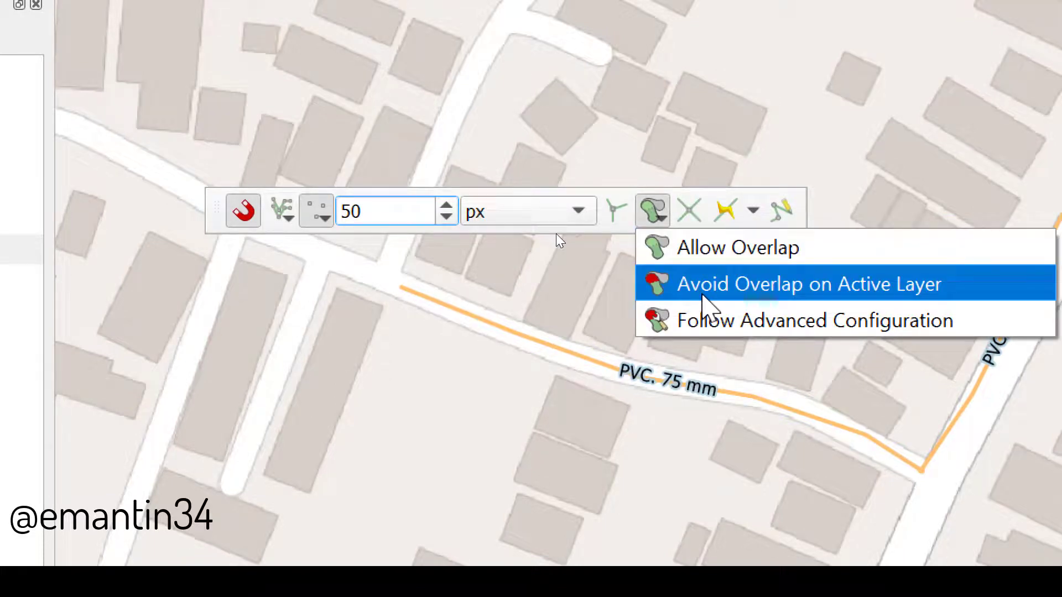
click(704, 301)
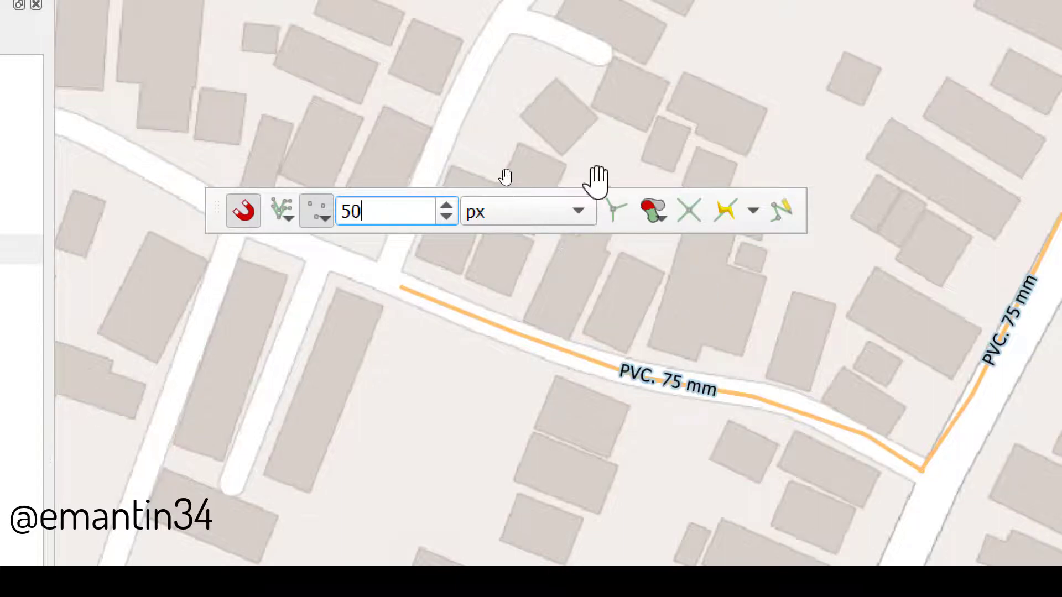
- Review the available overlap handling modes and the self-snapping option in the snapping settings
click(657, 217)
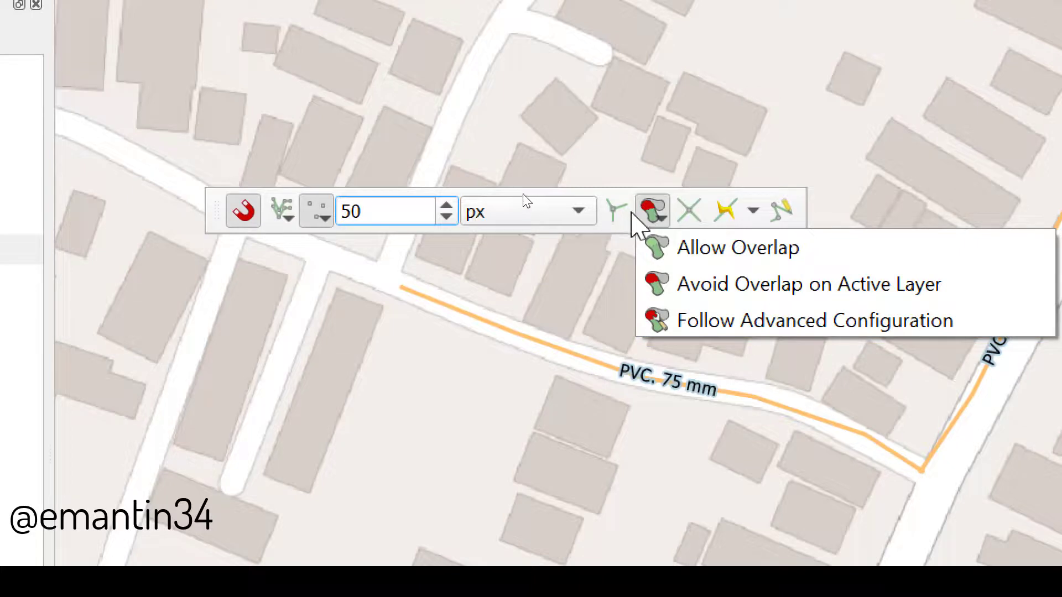
click(636, 216)
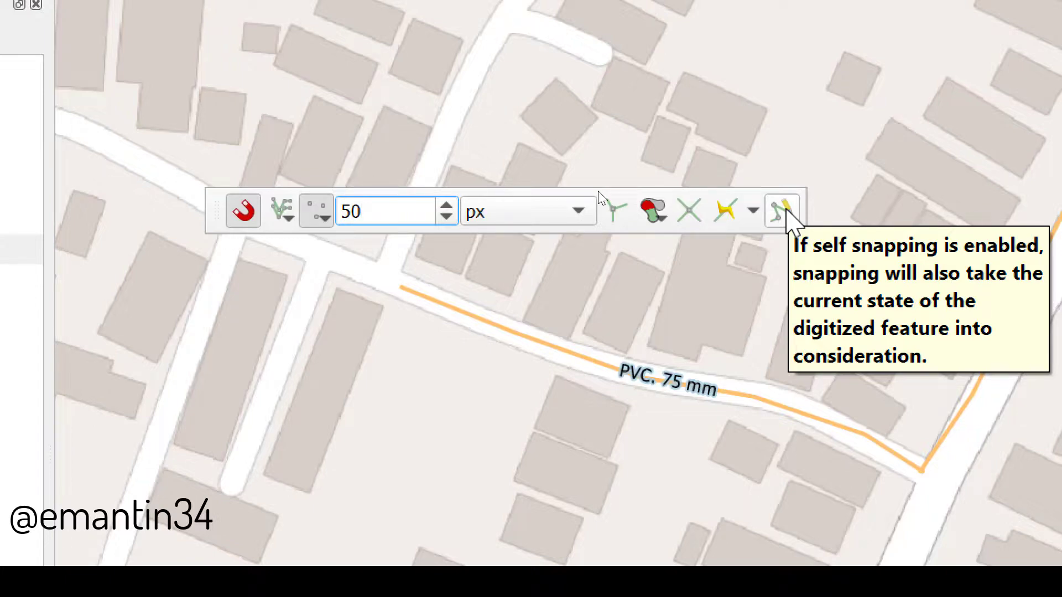
click(783, 210)
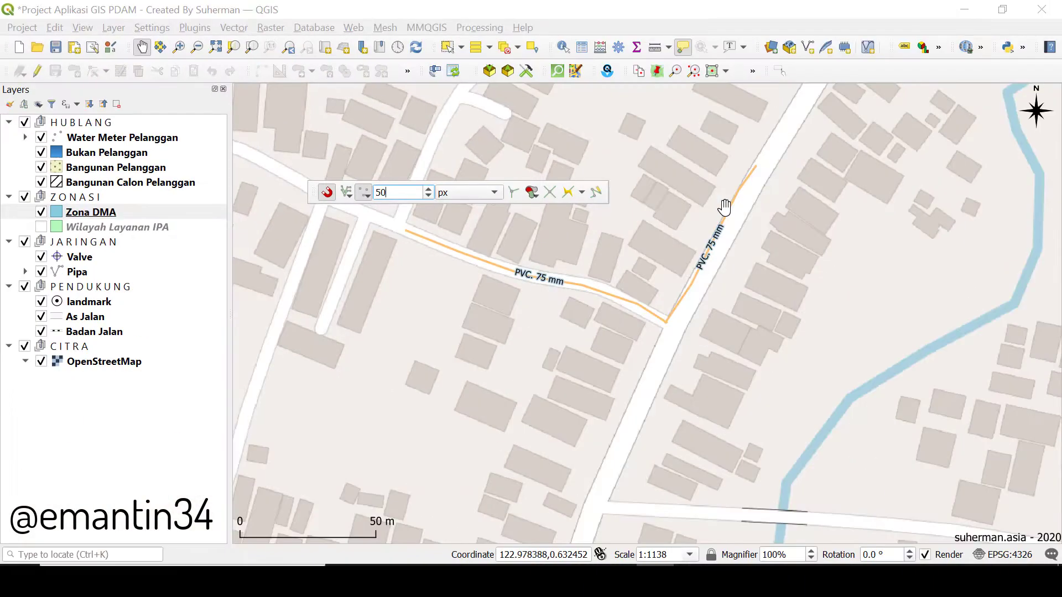
- Turn off snapping and dock the floating snapping toolbar at the start of the editing toolbar row above the layer list
click(328, 192)
mouse_move(312, 192)
mouse_down()
mouse_move(272, 131)
mouse_move(315, 176)
mouse_up()
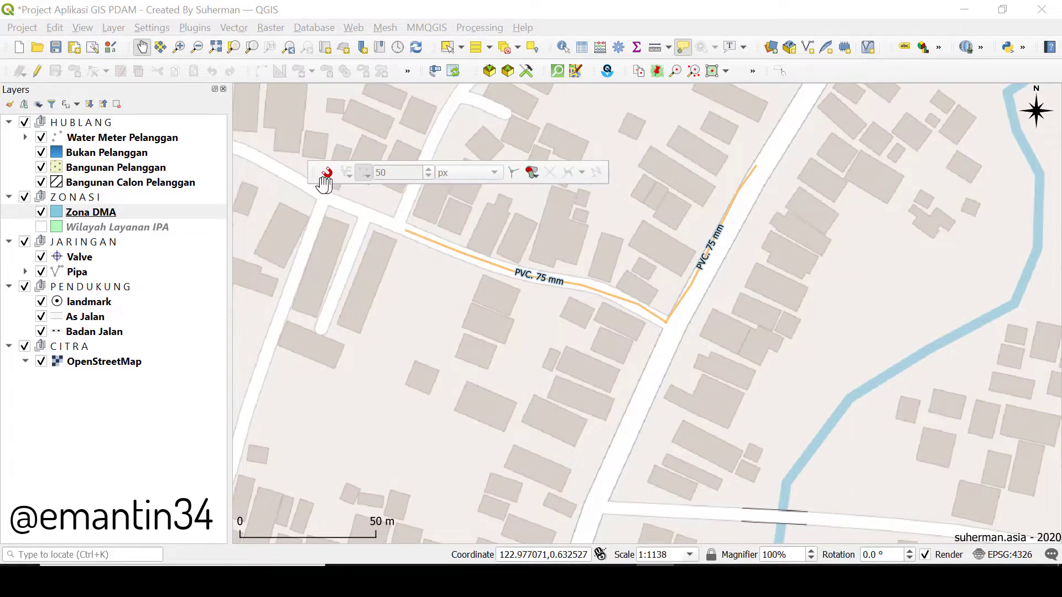
drag(312, 177, 43, 75)
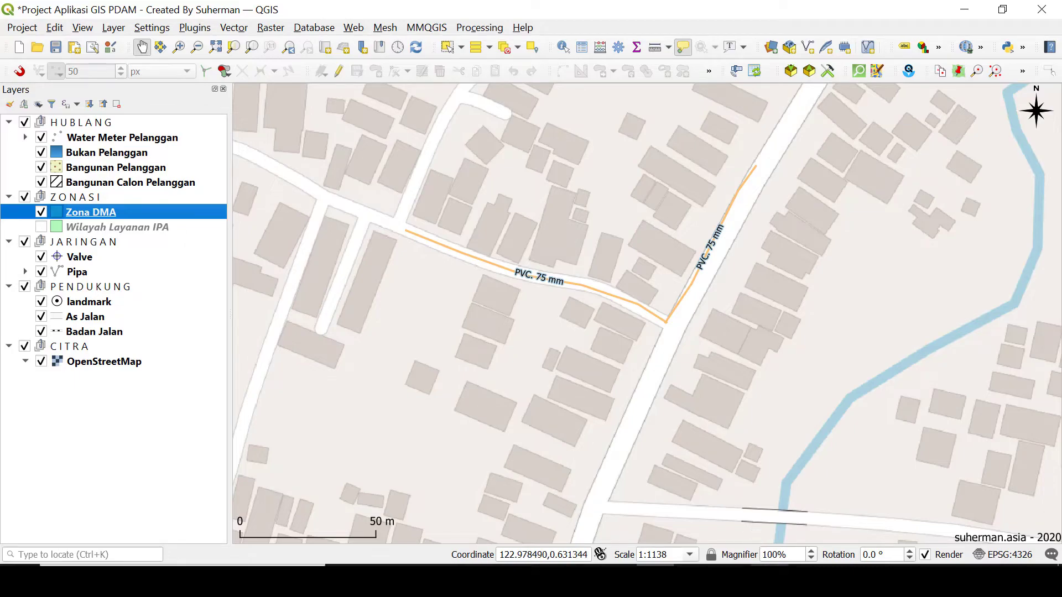
click(769, 580)
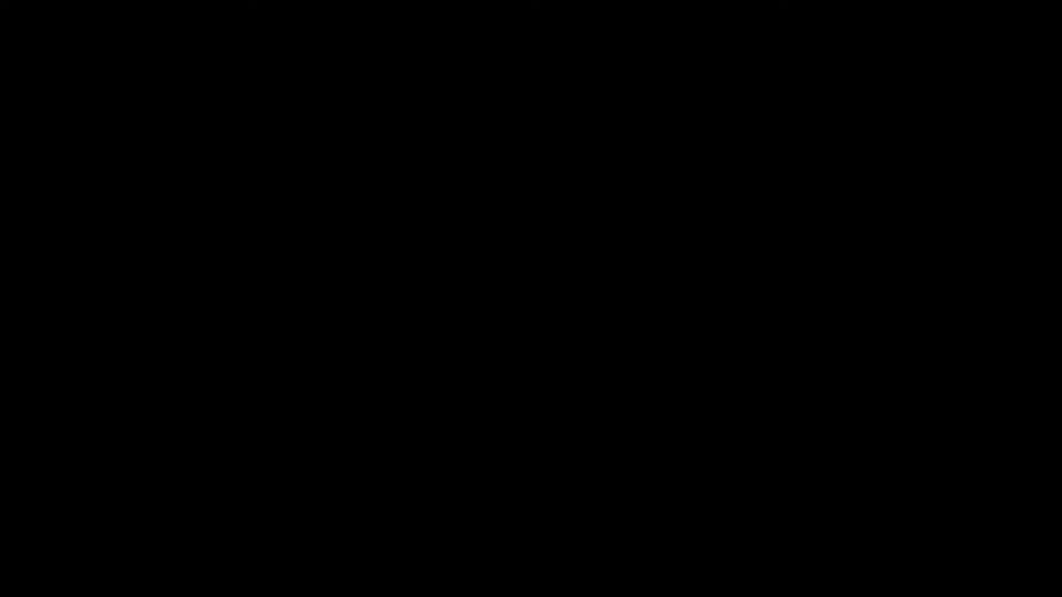